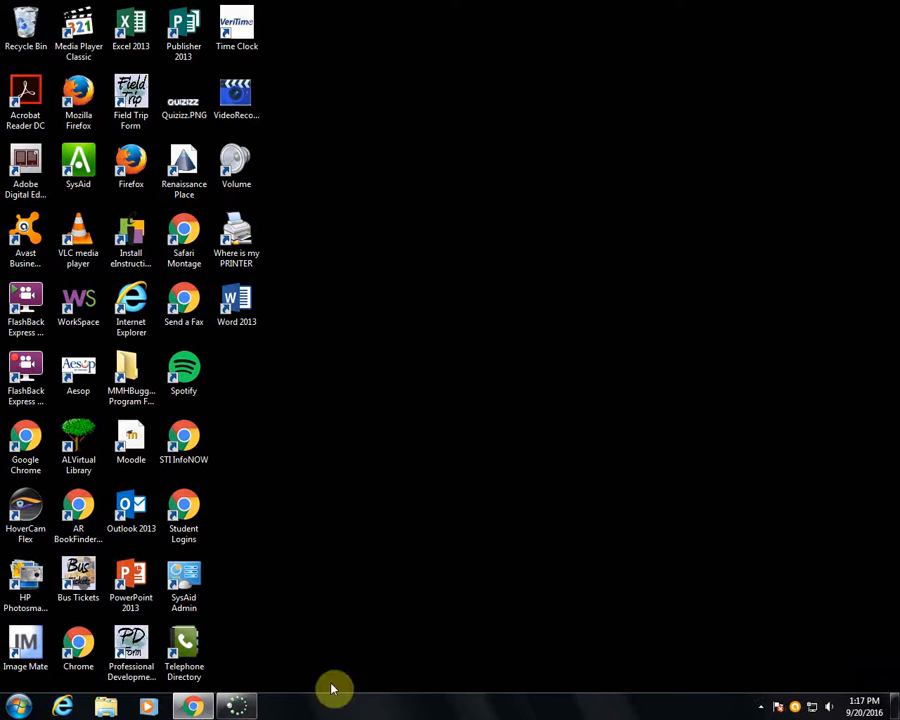
Open the LanSchool Teacher console from its hidden notification-area icon.
right_click(240, 709)
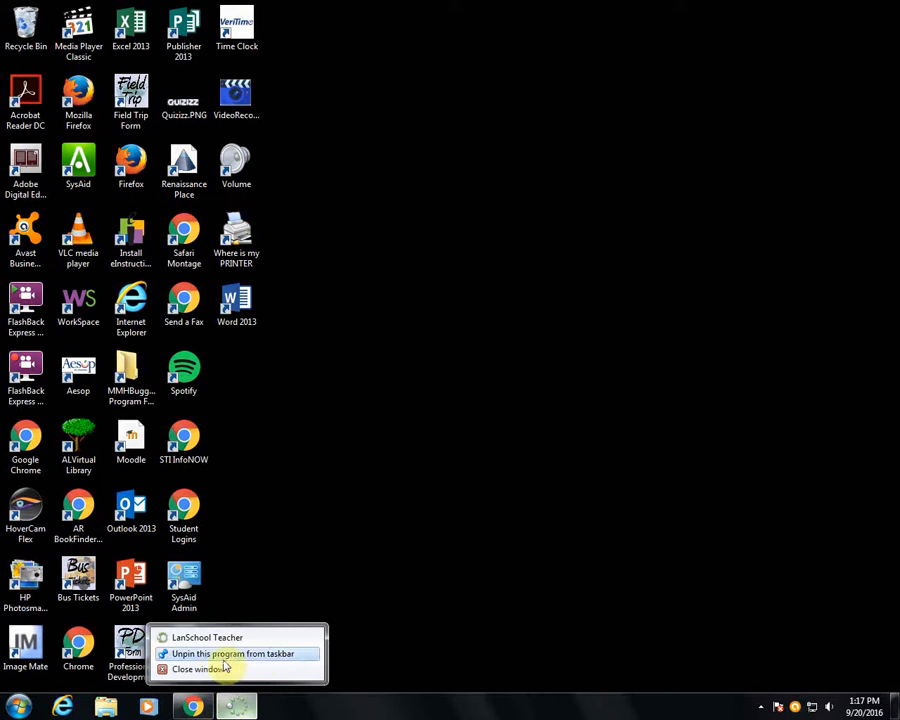
left_click(764, 710)
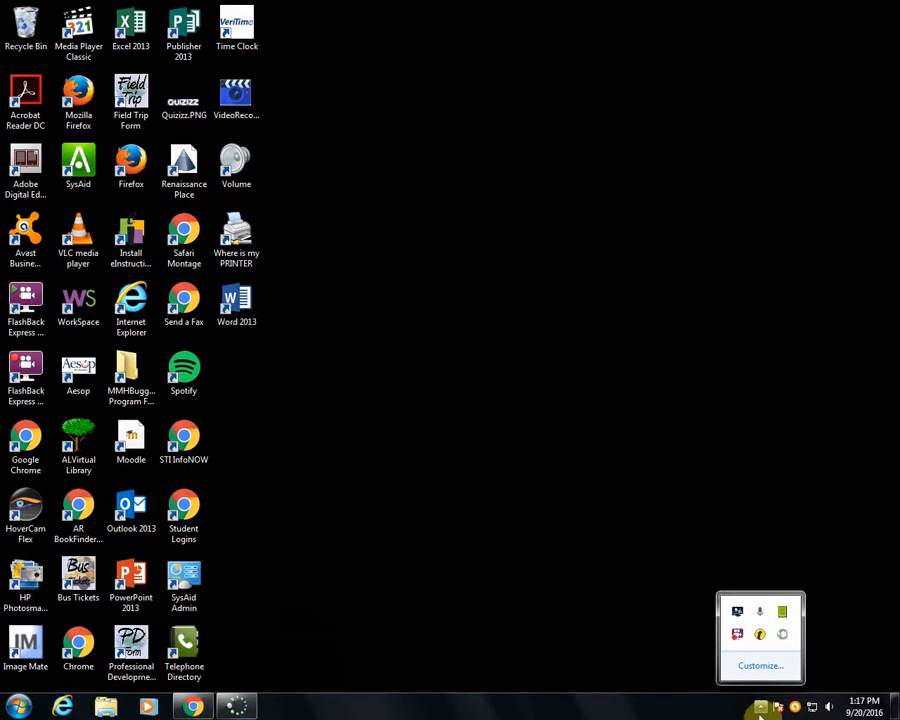
double_click(784, 637)
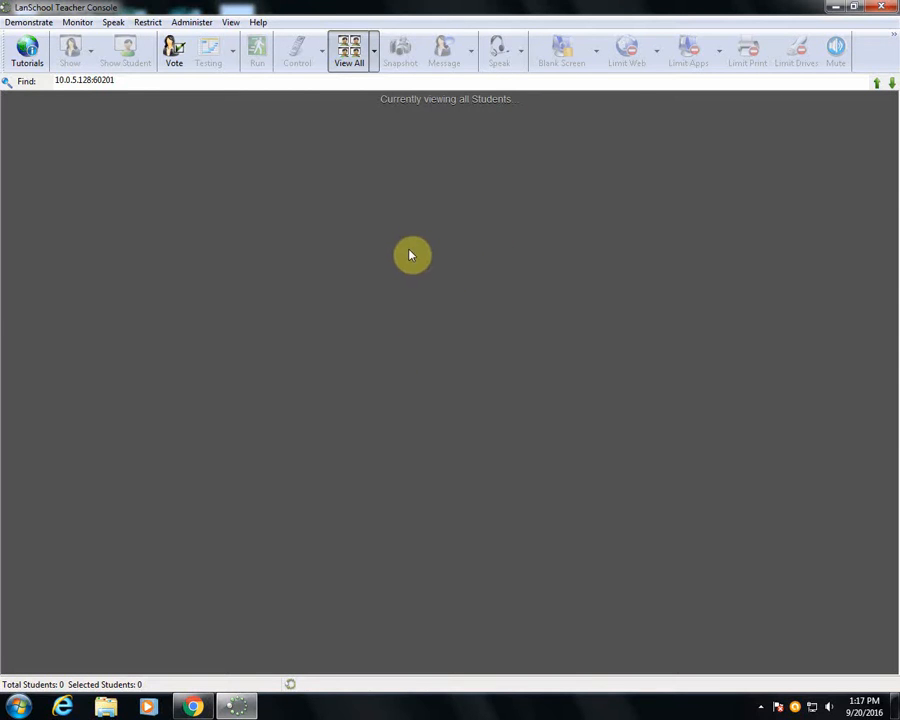
Open the class list manager and start importing students from a CSV file.
left_click(192, 24)
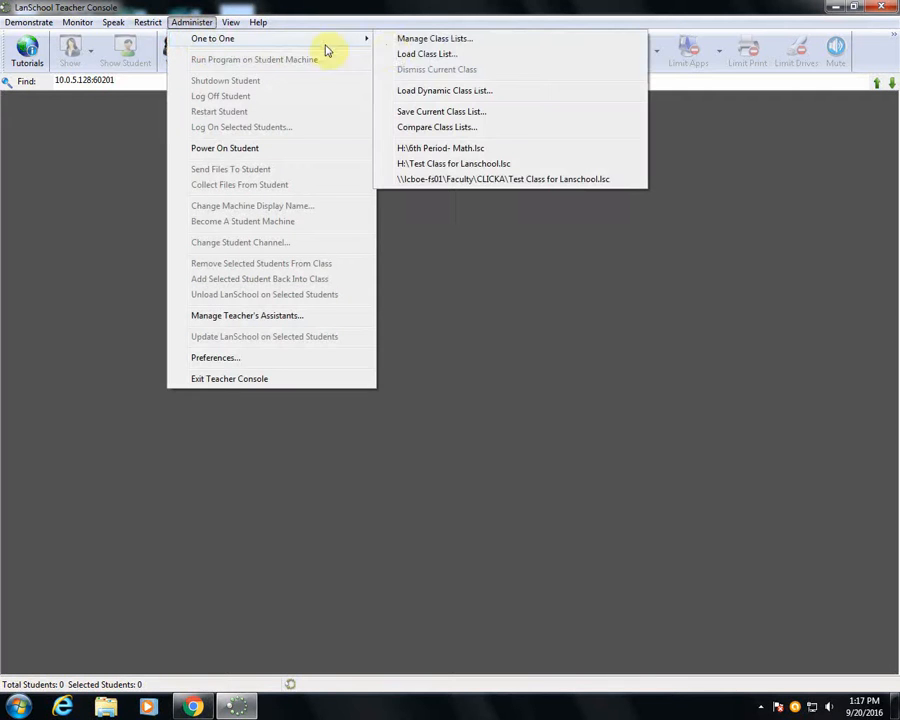
left_click(421, 42)
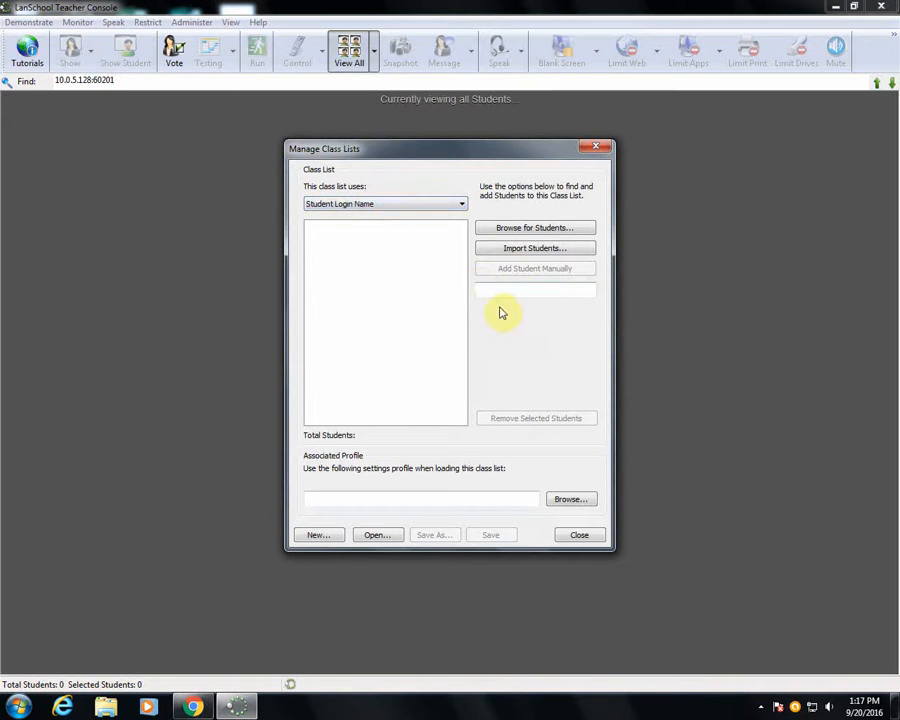
left_click(573, 251)
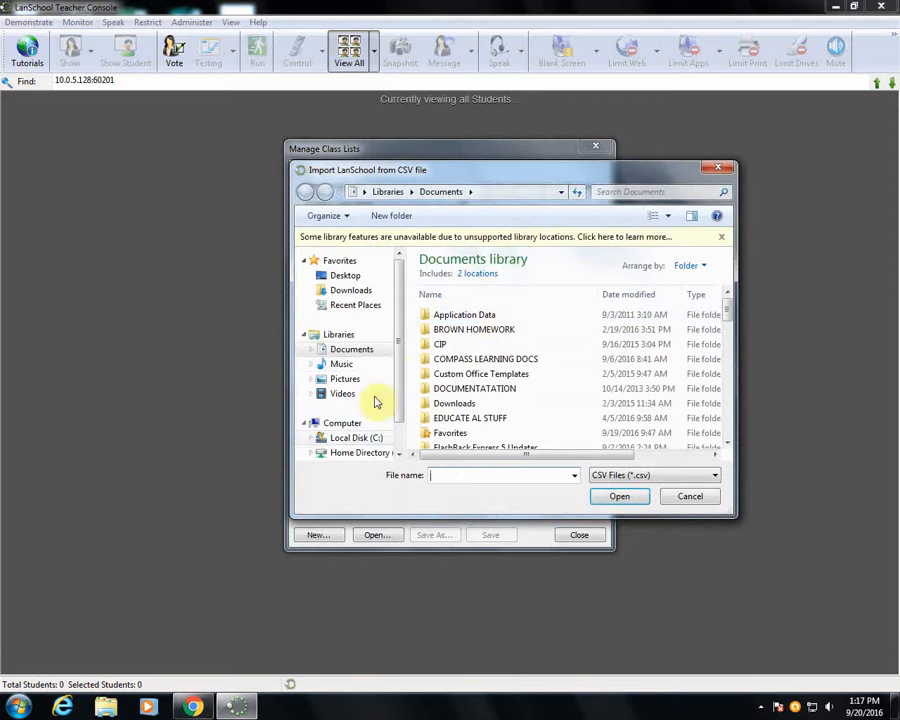
Import Math-7_Period_1.csv from the first teacher's folder under LanSchool, Sanford Middle School on the Curriculum (U:) drive.
left_click_drag(400, 357, 398, 454)
left_click(305, 387)
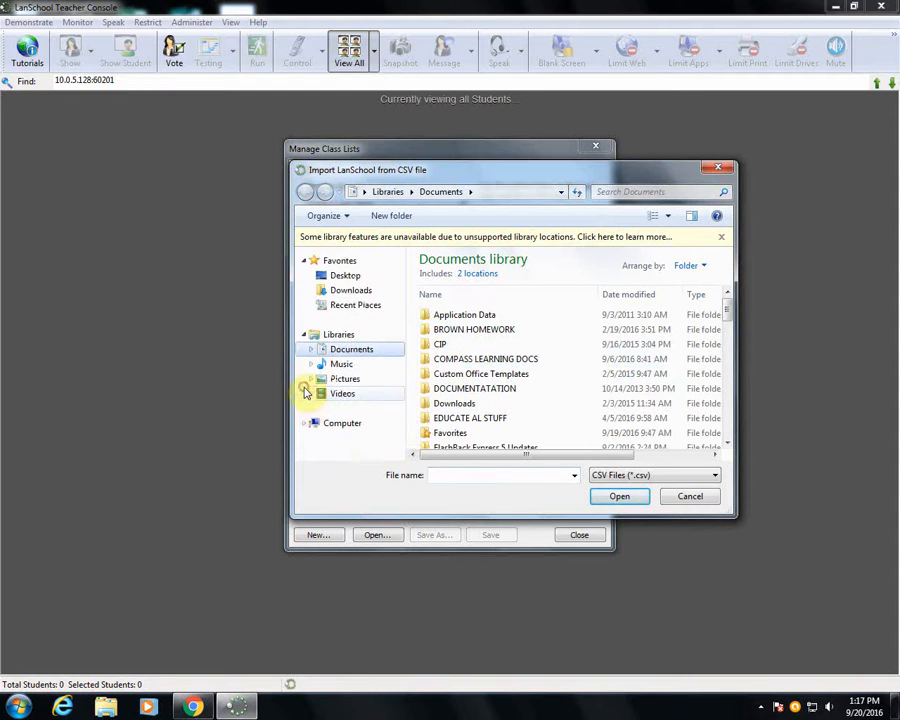
left_click(305, 428)
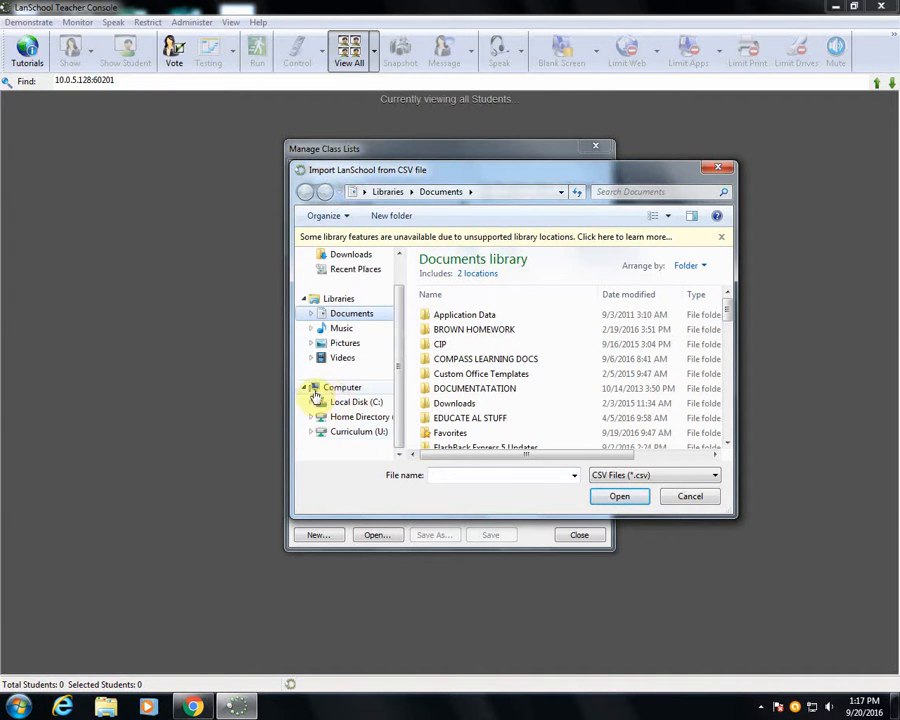
left_click(352, 434)
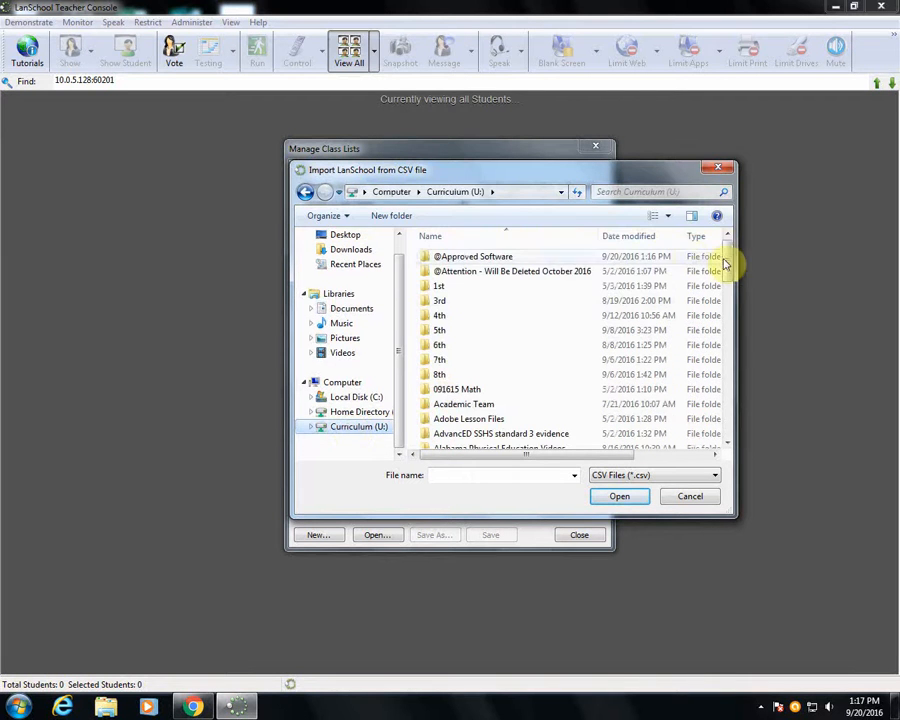
left_click_drag(729, 265, 737, 347)
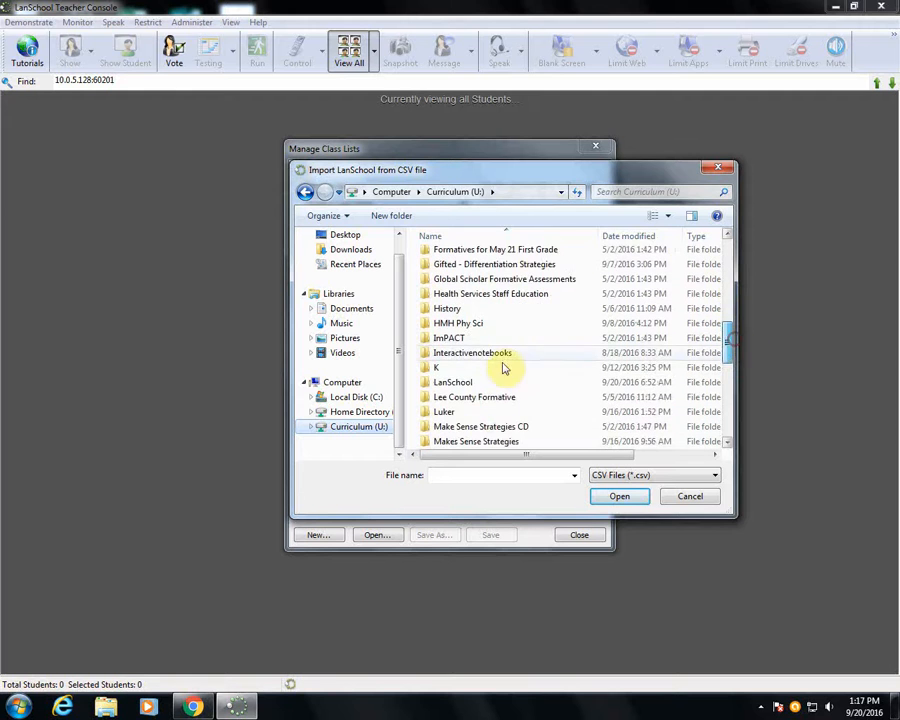
double_click(474, 384)
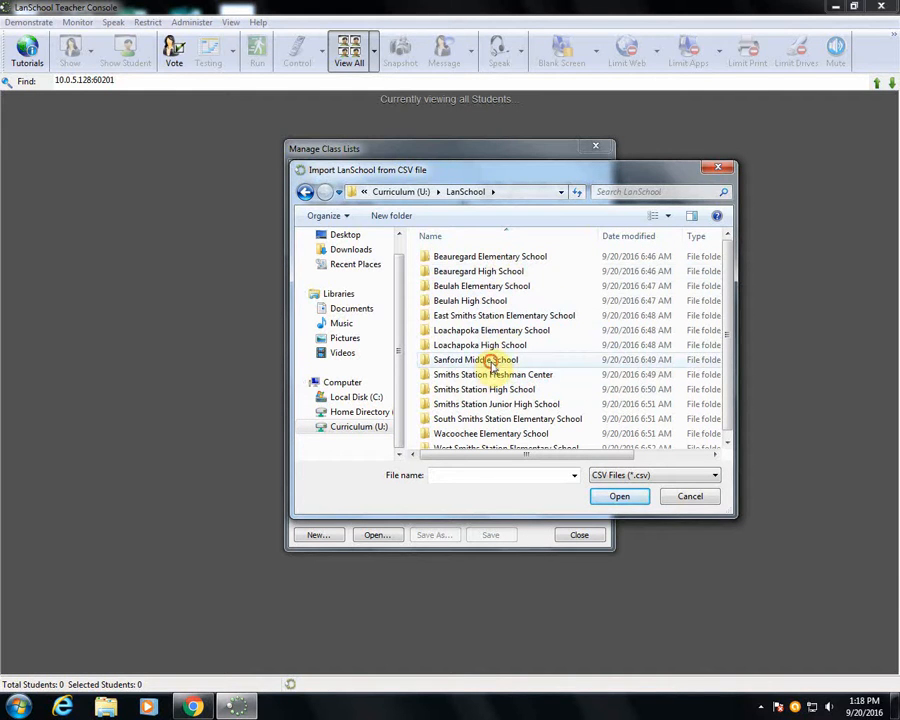
double_click(490, 362)
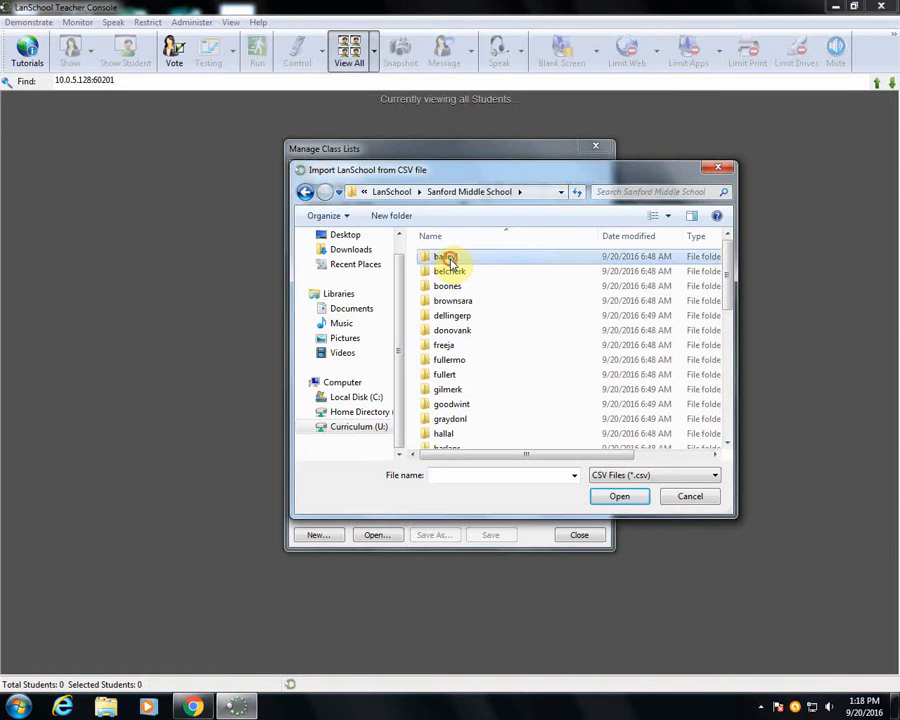
double_click(446, 257)
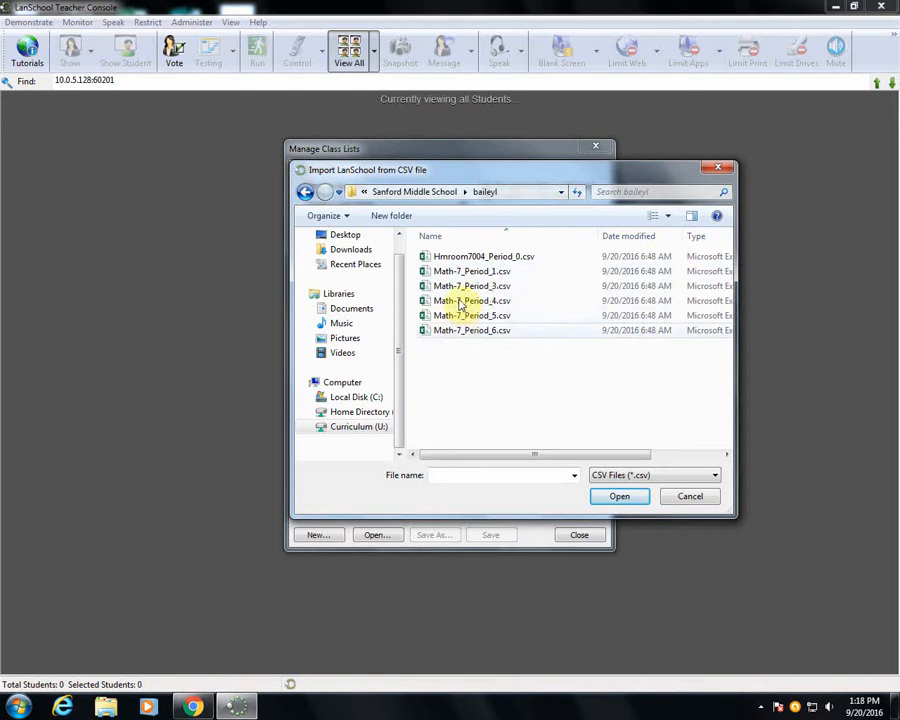
double_click(462, 277)
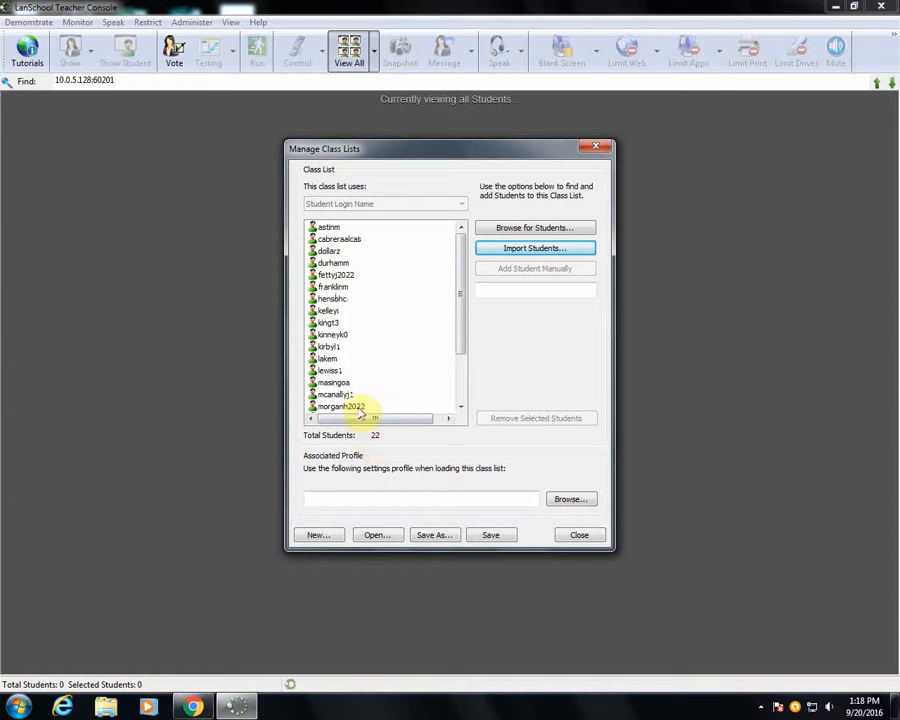
Save the class list as "1st Period Math- 2016" in Home Directory (H:) and close the class list manager.
left_click(436, 537)
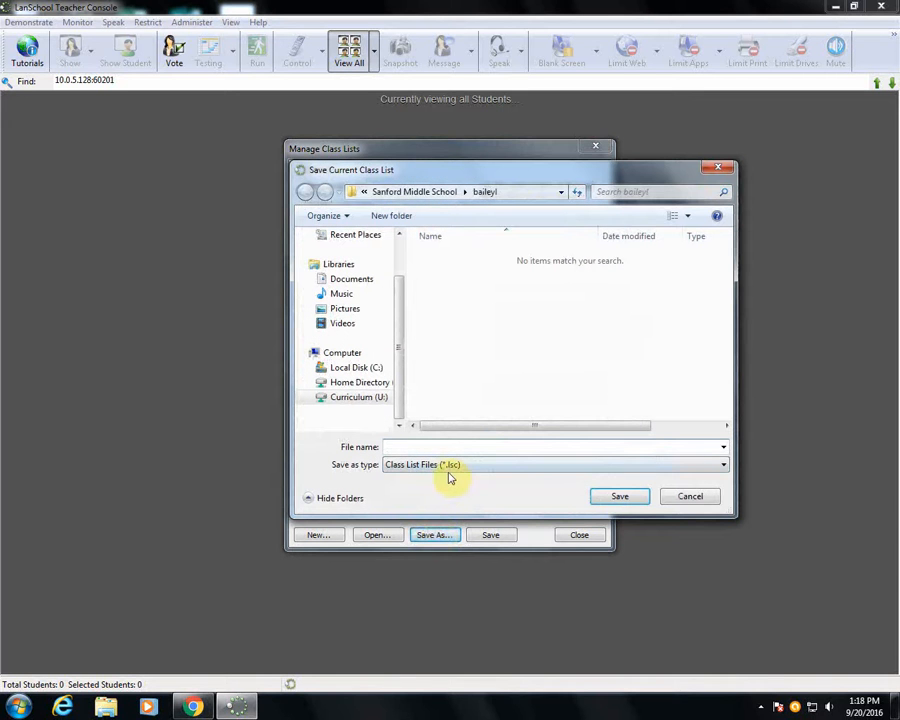
type("1st Period Math-20")
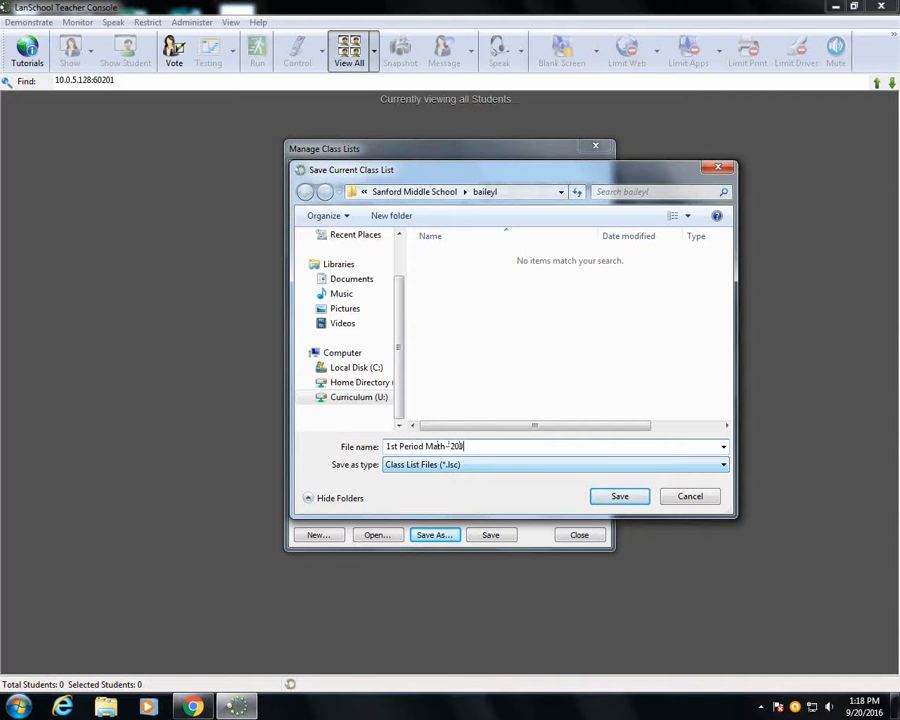
type("16")
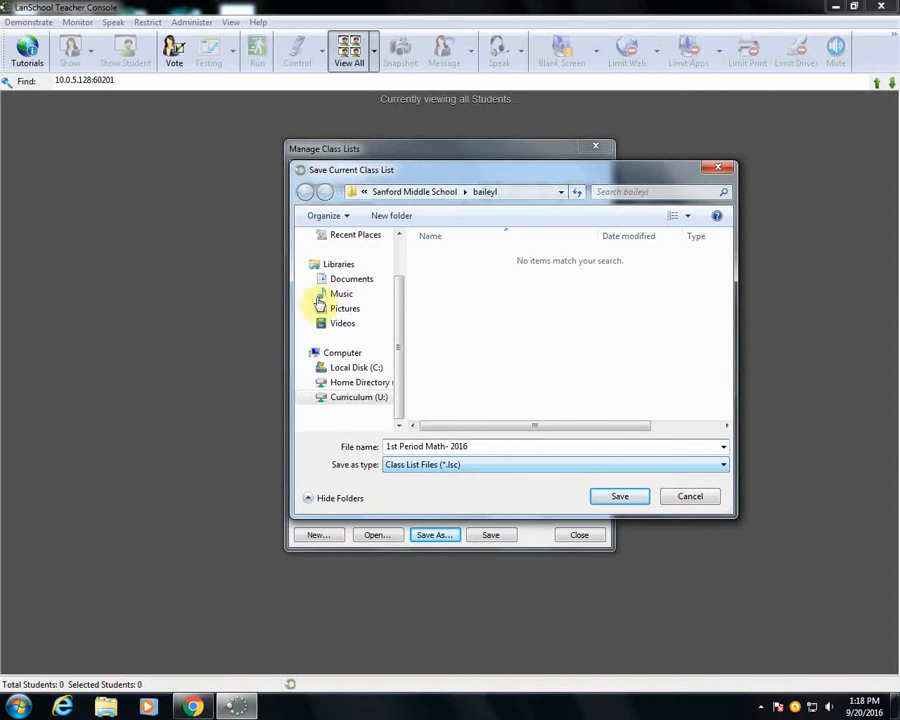
left_click(362, 383)
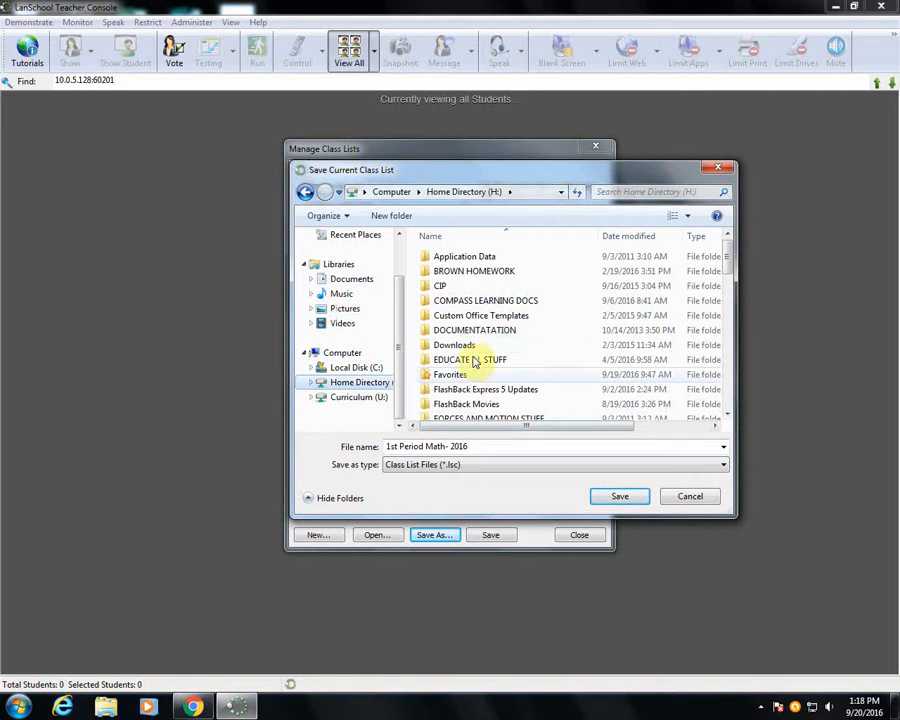
left_click(614, 497)
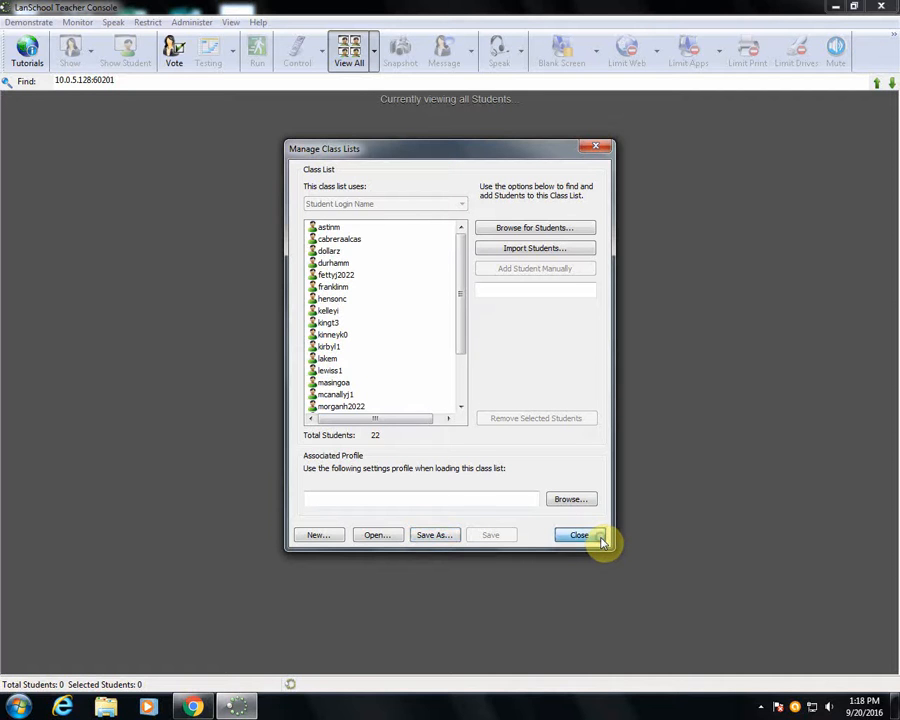
left_click(599, 537)
Reopen the class list manager and start another student import for a new class list.
left_click(201, 27)
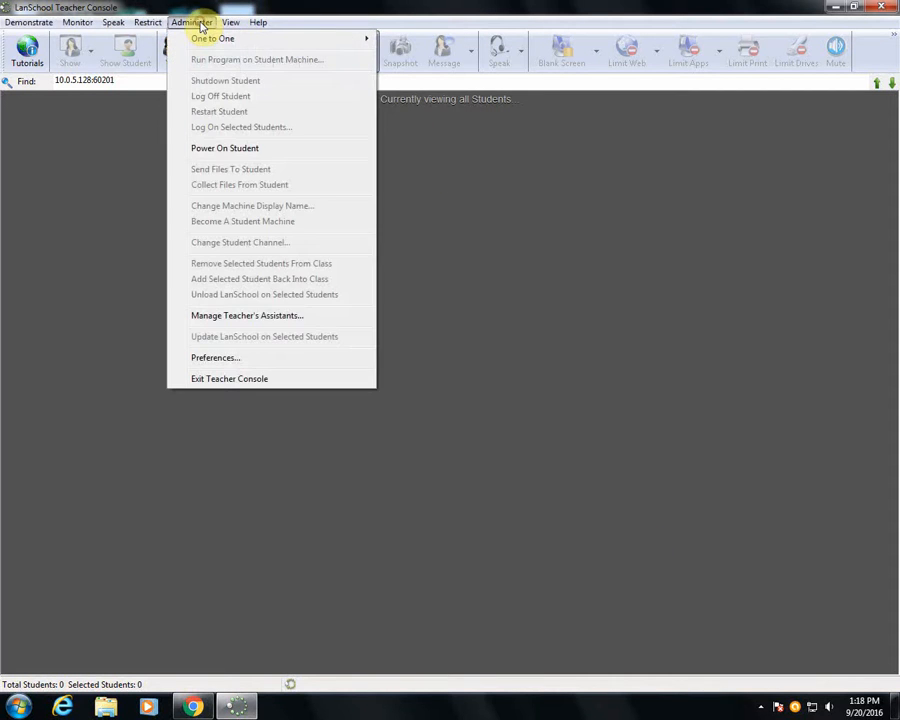
mouse_move(367, 42)
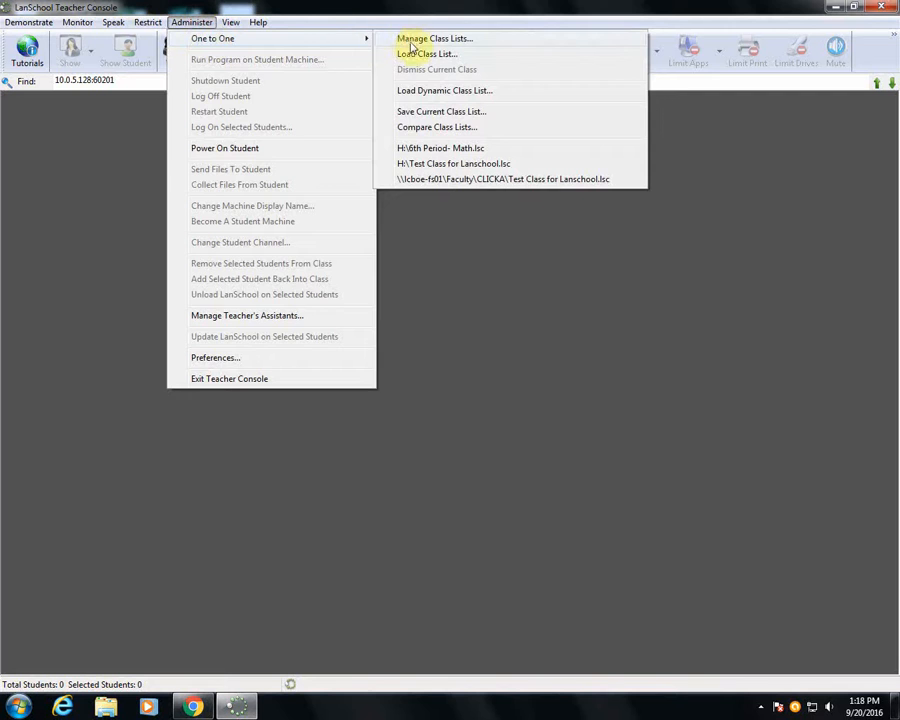
left_click(410, 39)
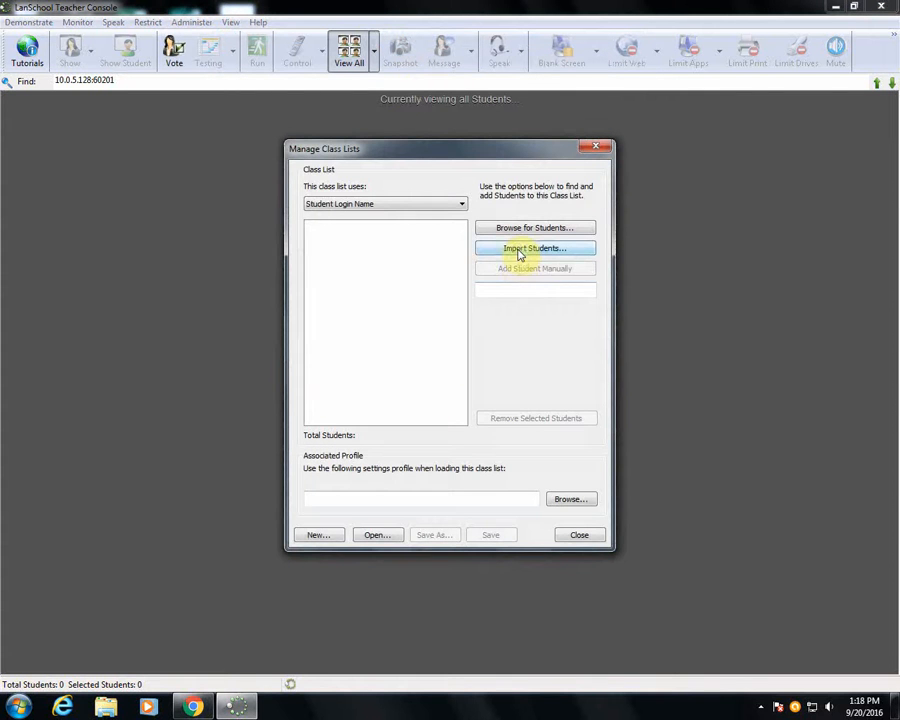
left_click(519, 250)
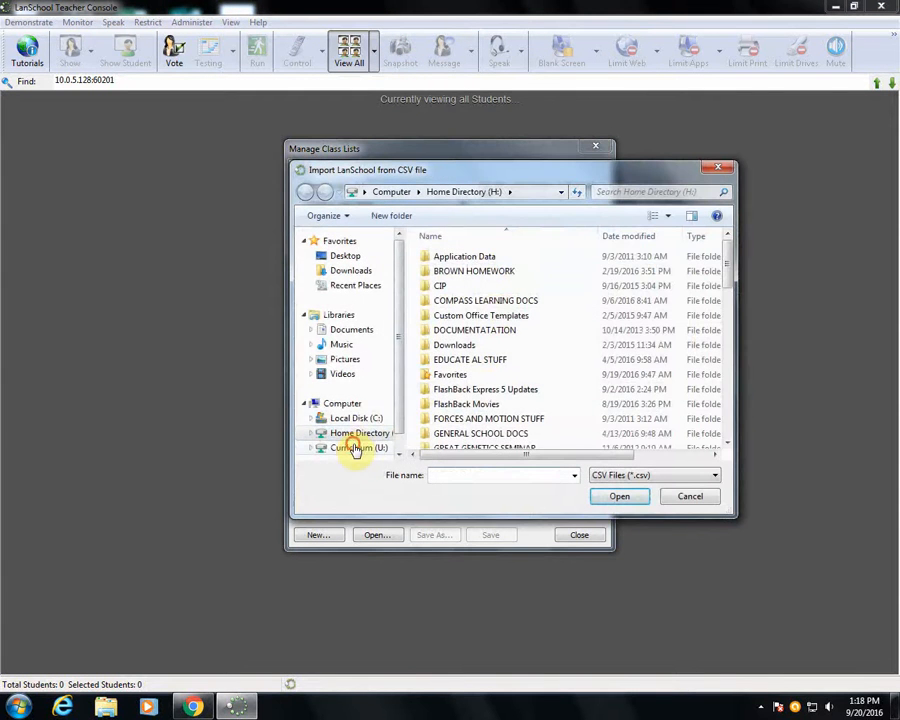
Import Math-7_Period_3.csv from the first teacher's Sanford Middle School folder in LanSchool on Curriculum (U:), with the file filter set to All Files.
left_click(355, 447)
left_click_drag(733, 268, 733, 357)
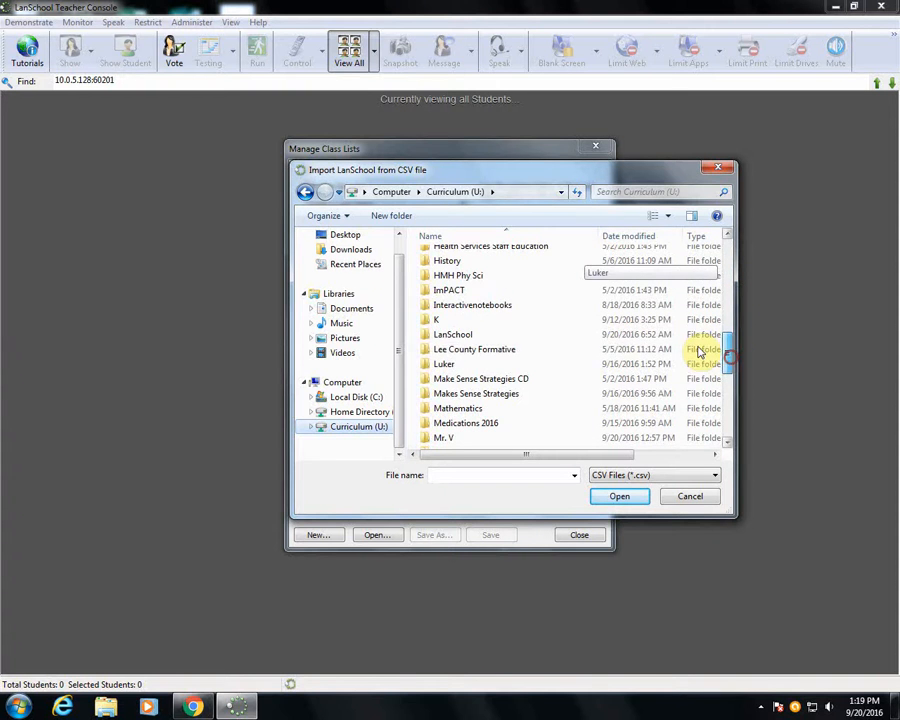
double_click(504, 334)
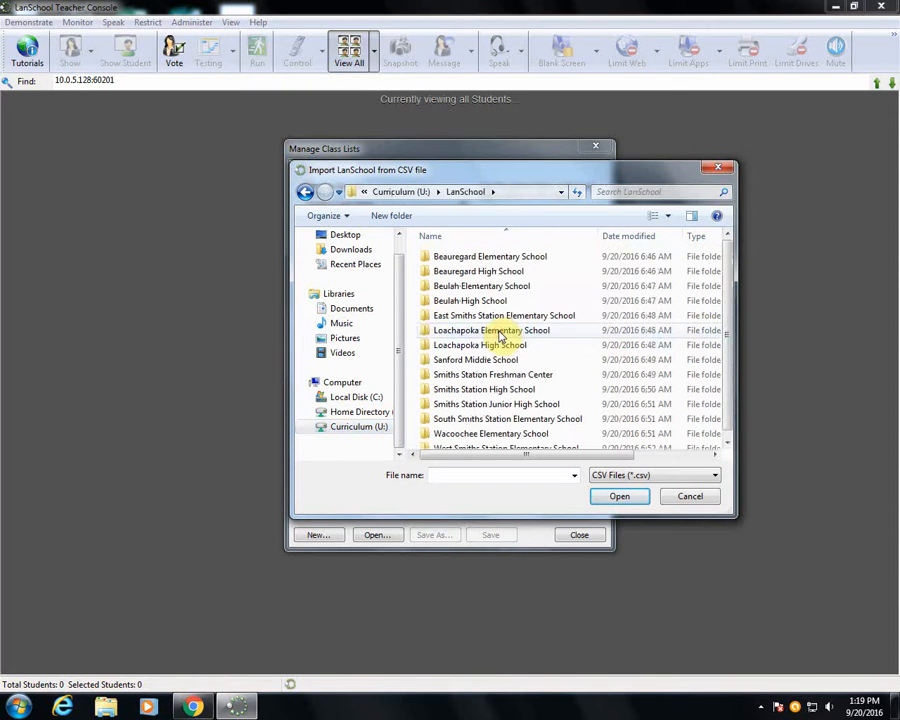
double_click(468, 359)
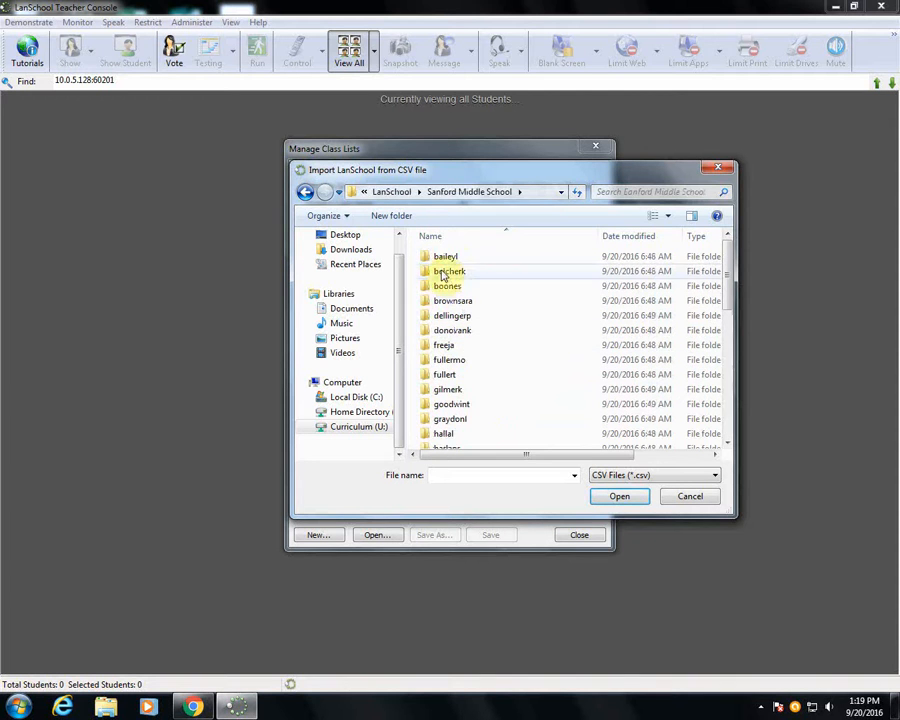
double_click(444, 257)
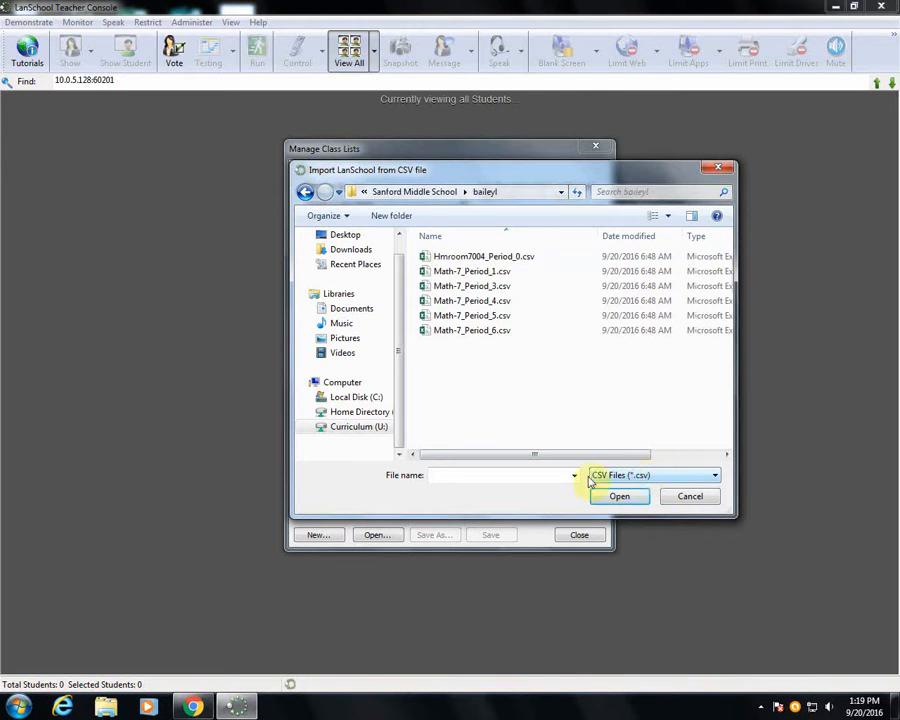
left_click(715, 475)
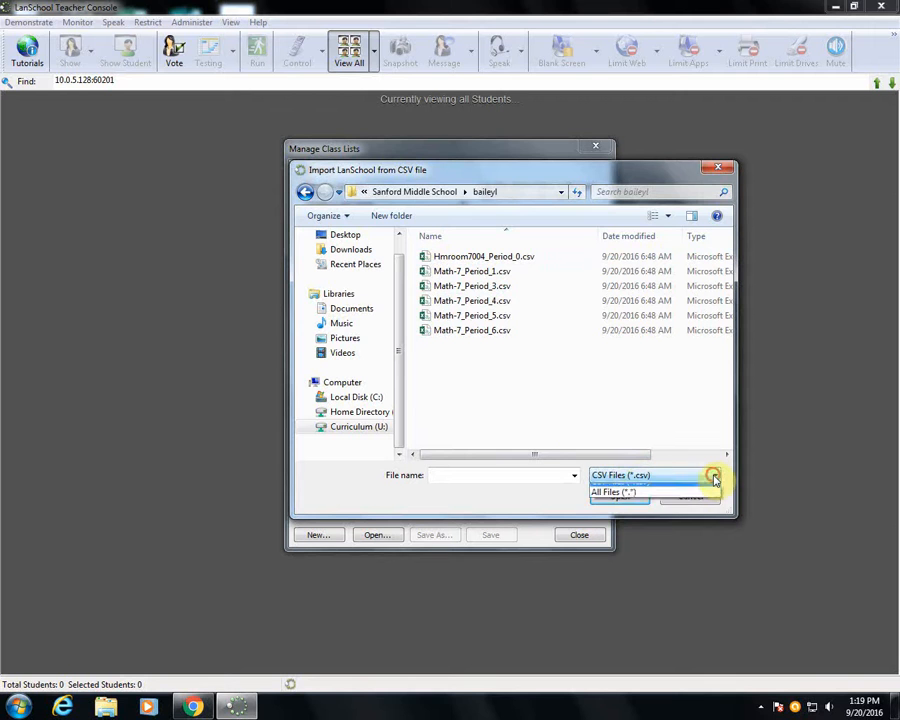
left_click(645, 500)
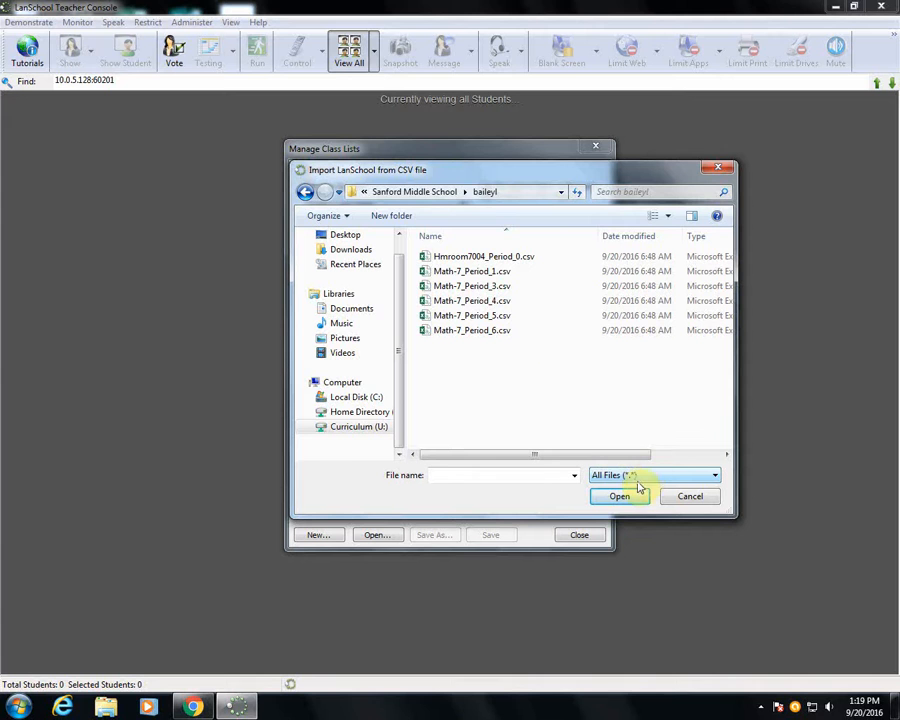
double_click(470, 288)
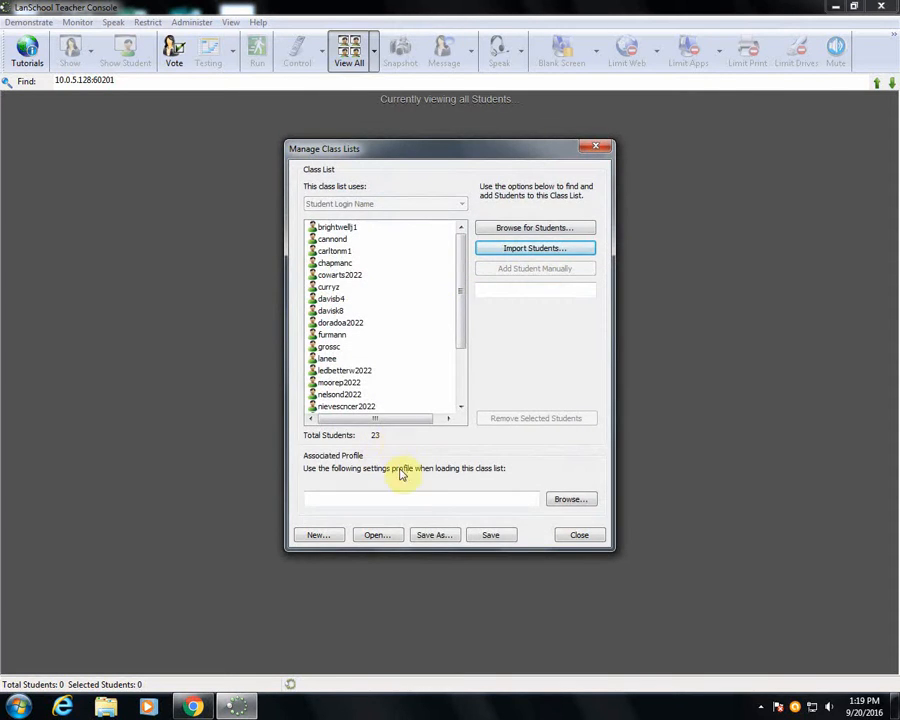
Save the class list as "3rd Period Math- 2016" in Home Directory (H:) and close the class list manager.
left_click(428, 535)
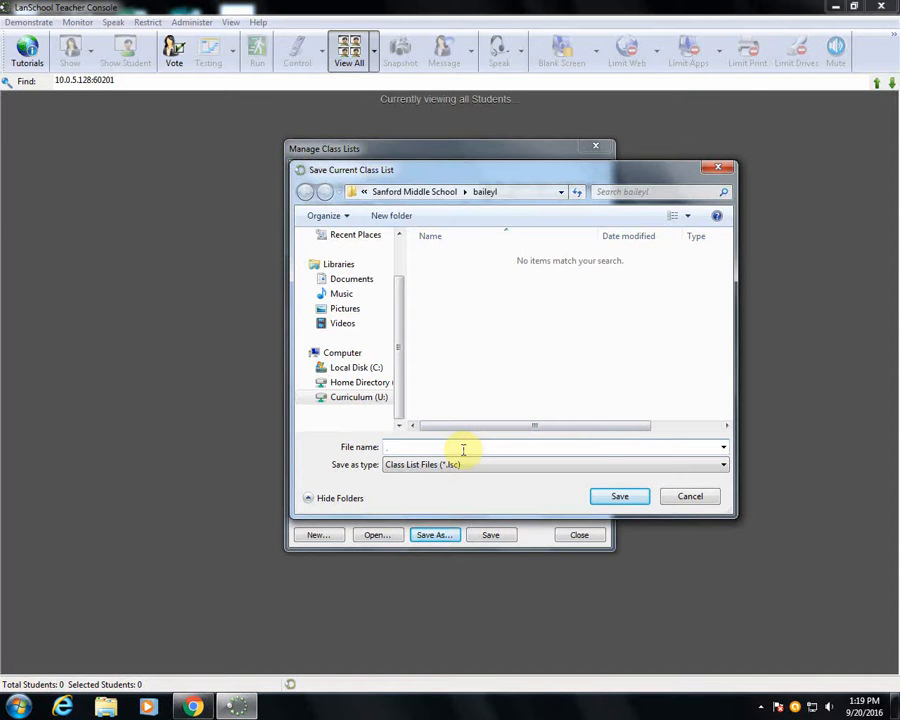
type("3rd Period Math- 2016")
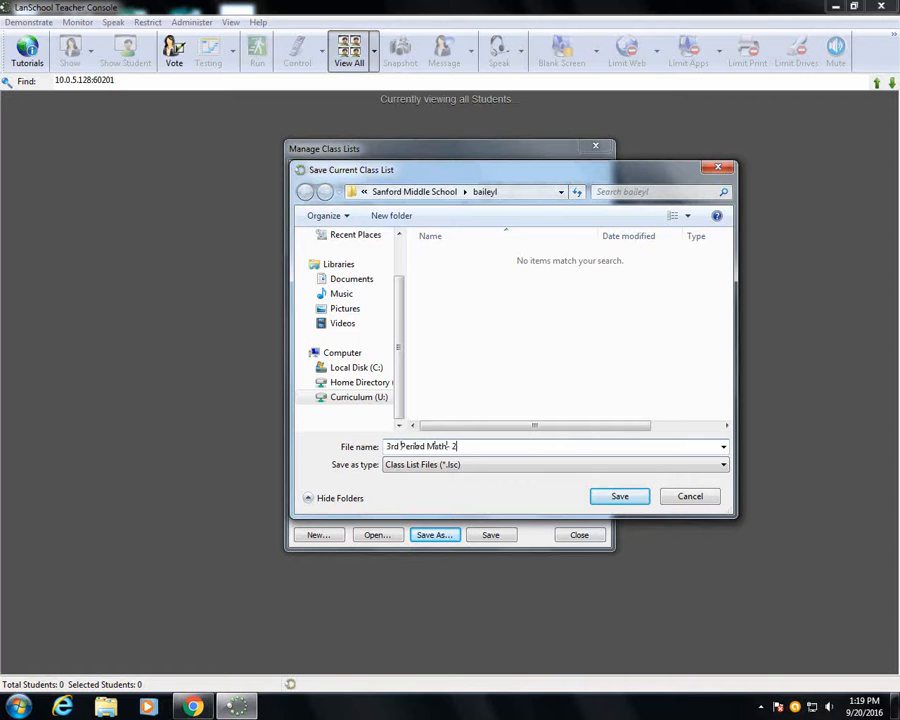
left_click(385, 382)
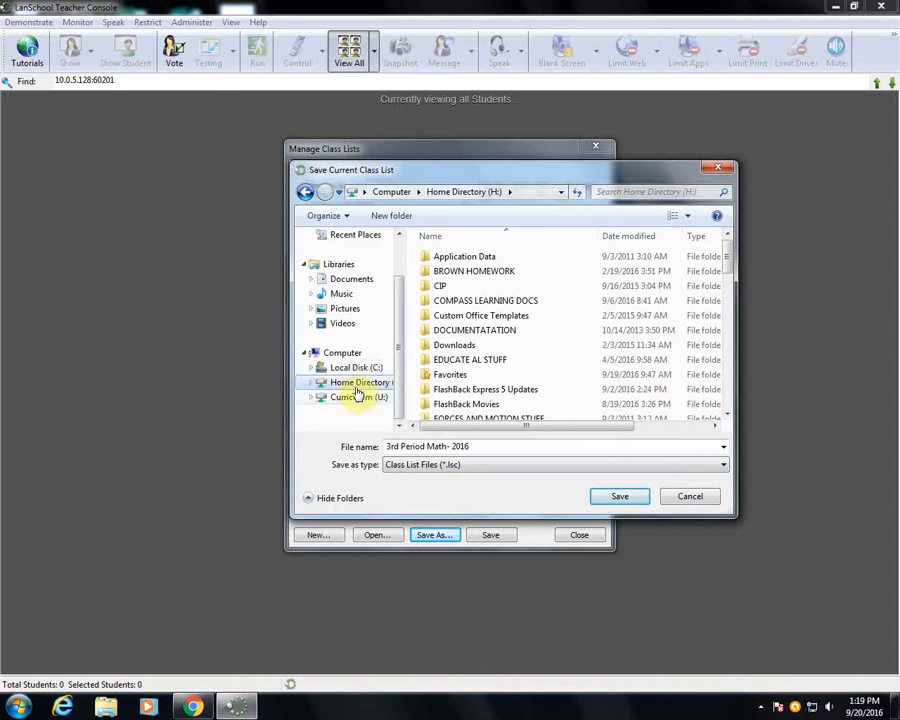
left_click(622, 497)
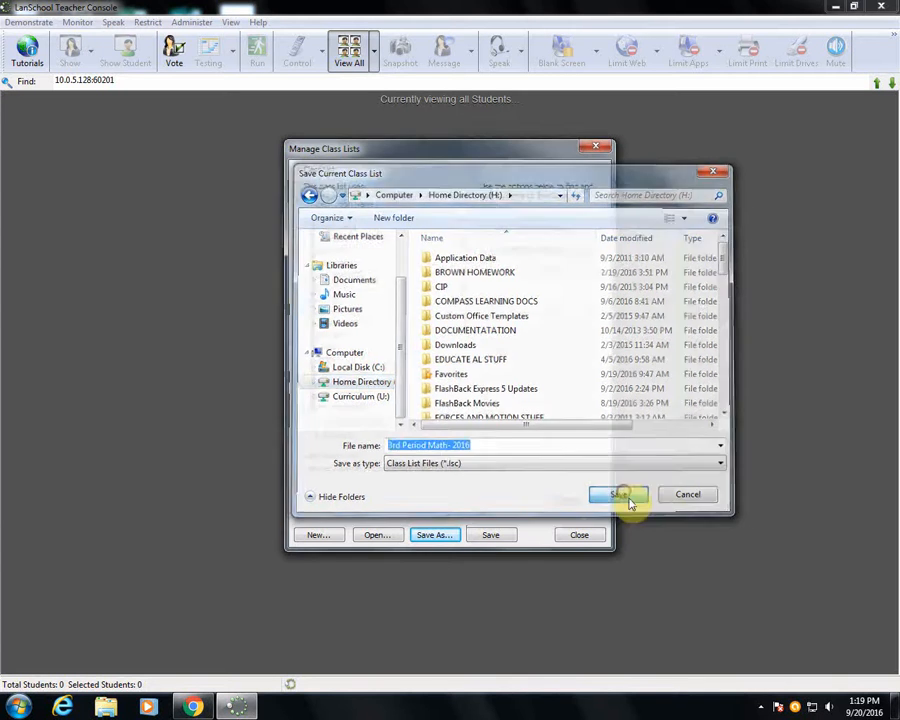
left_click(579, 535)
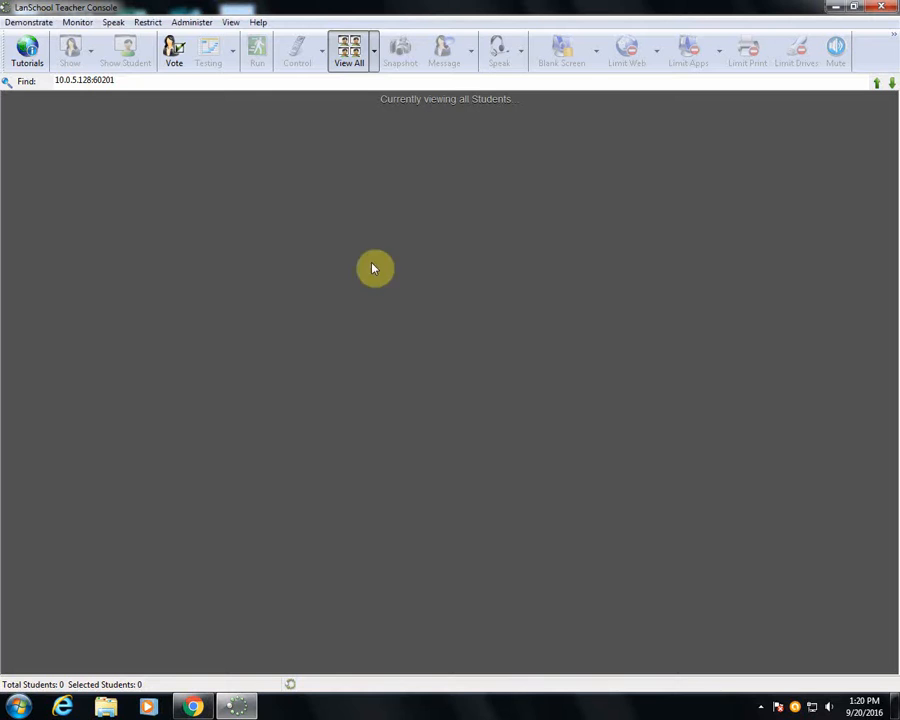
Load the saved class list "1st Period Math- 2016.lsc" from Home Directory (H:).
left_click(190, 22)
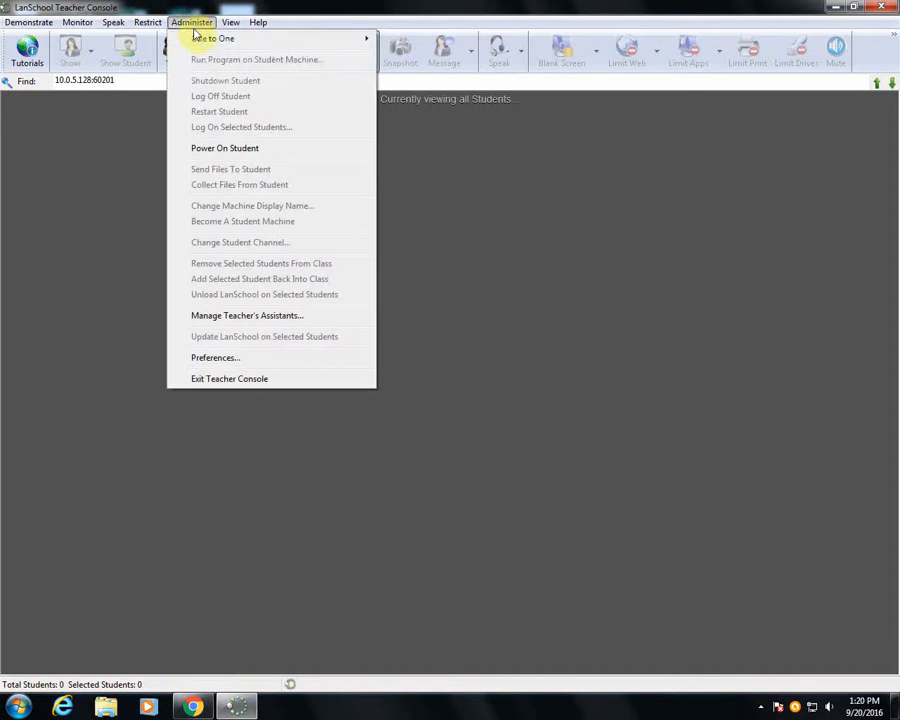
mouse_move(197, 39)
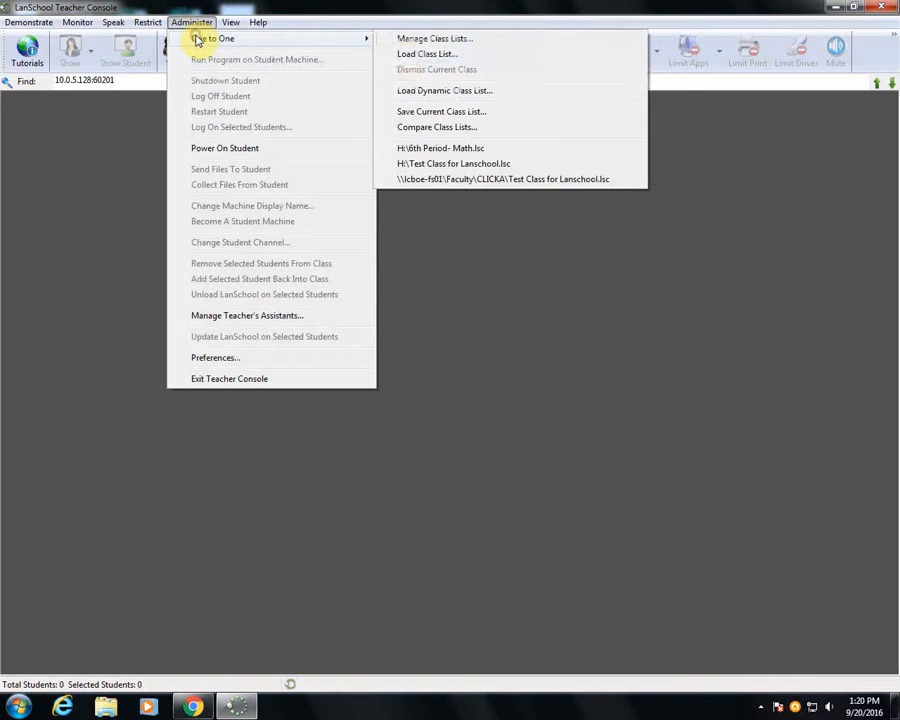
left_click(401, 55)
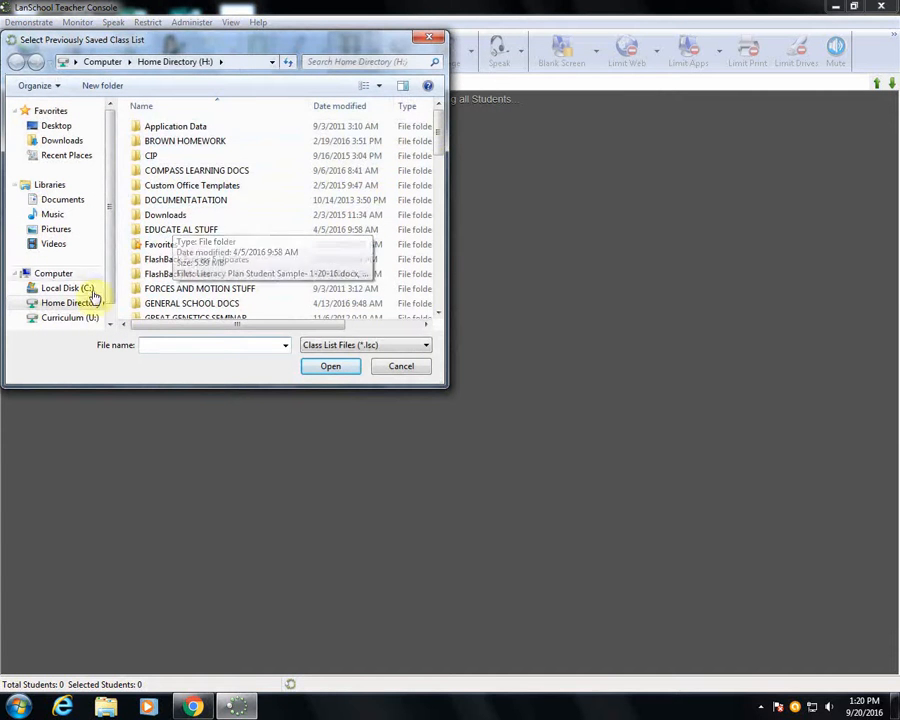
left_click(72, 302)
left_click_drag(437, 140, 442, 311)
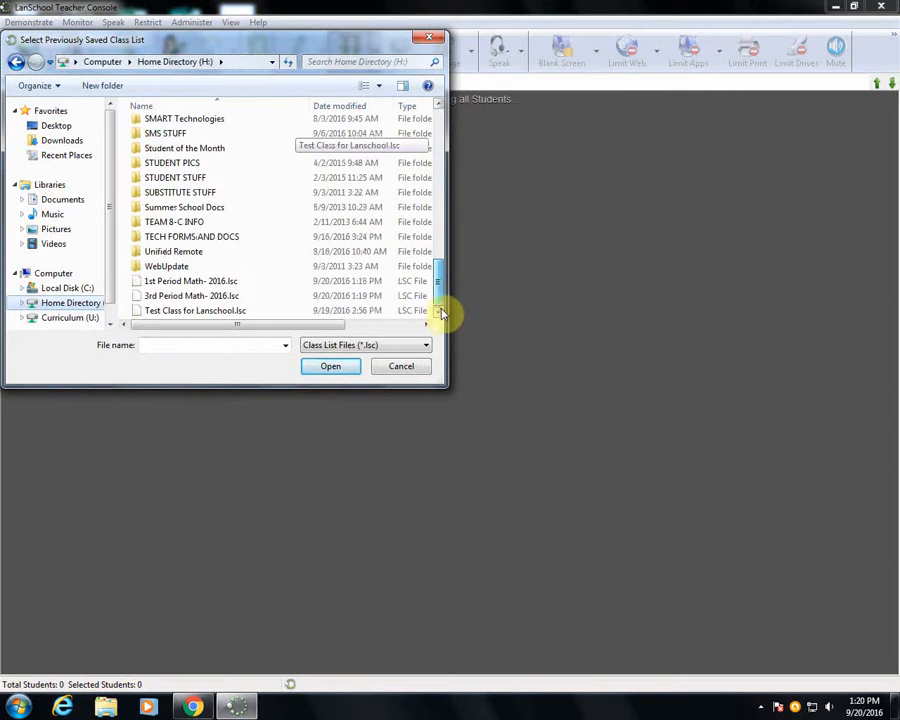
double_click(180, 293)
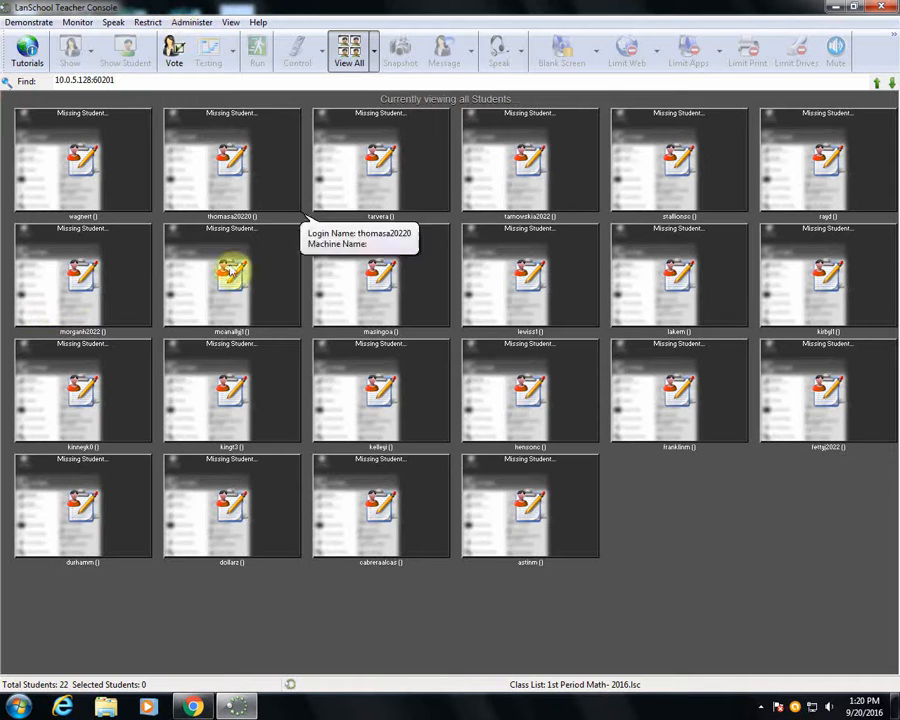
Dismiss the current 1st Period Math class from the console.
left_click(204, 24)
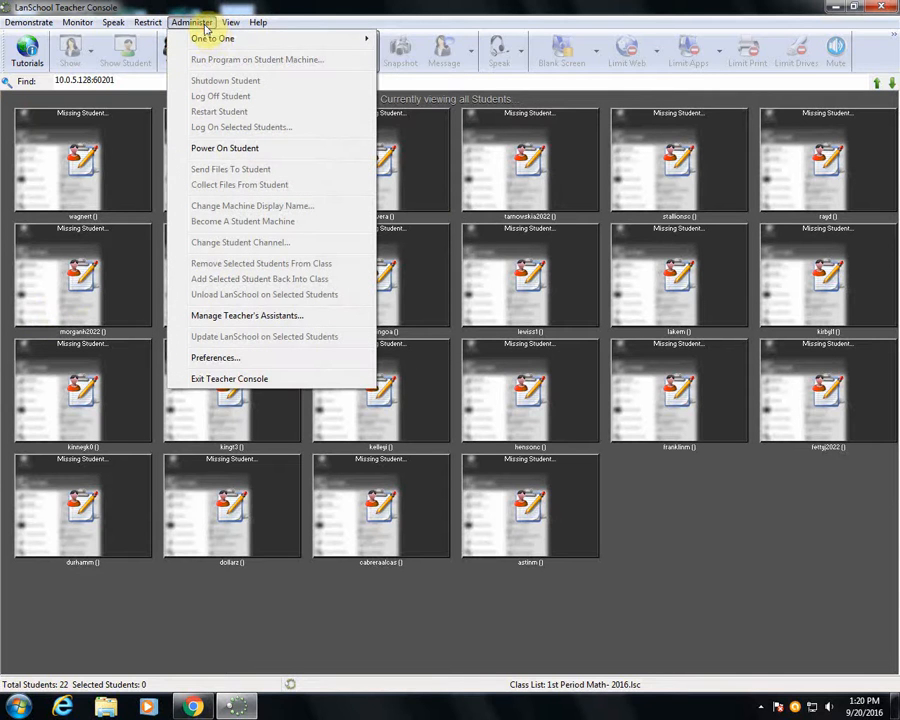
mouse_move(212, 38)
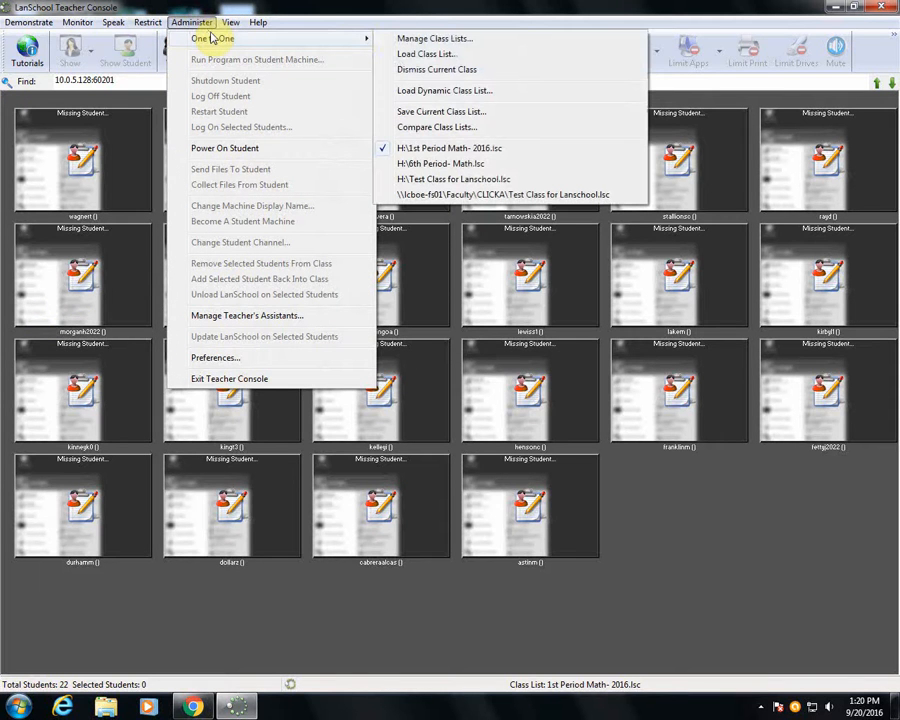
left_click(428, 72)
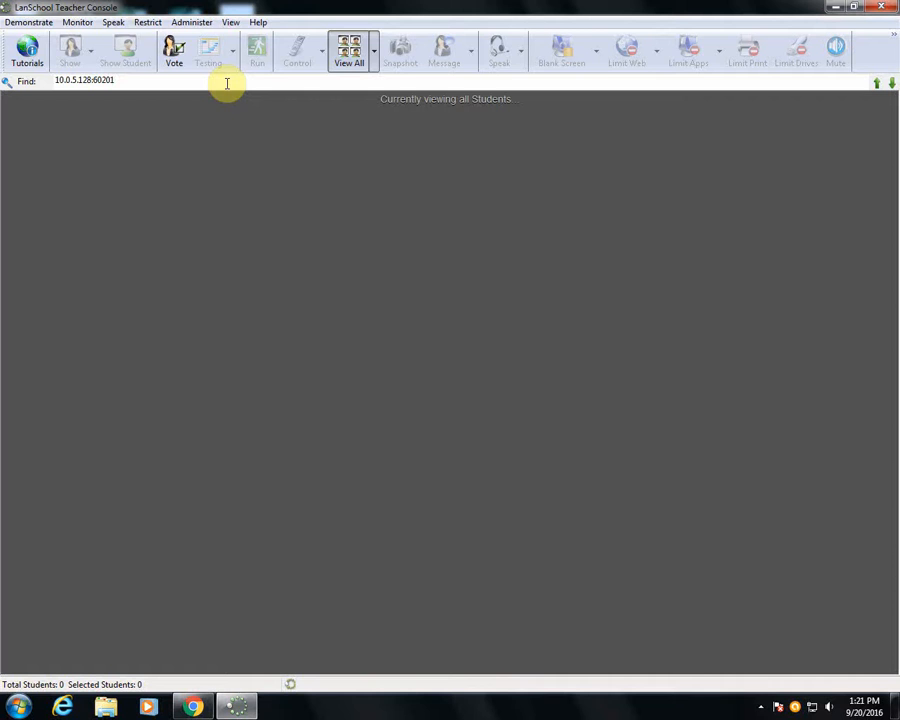
Load the saved class list "Test Class for Lanschool.lsc" from Home Directory (H:).
left_click(199, 24)
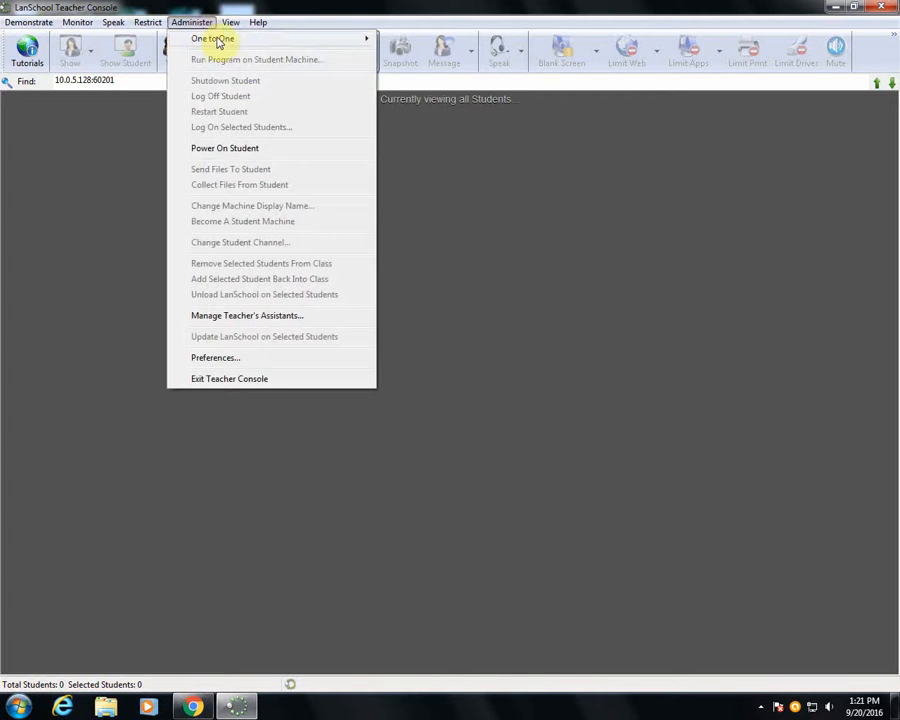
mouse_move(217, 41)
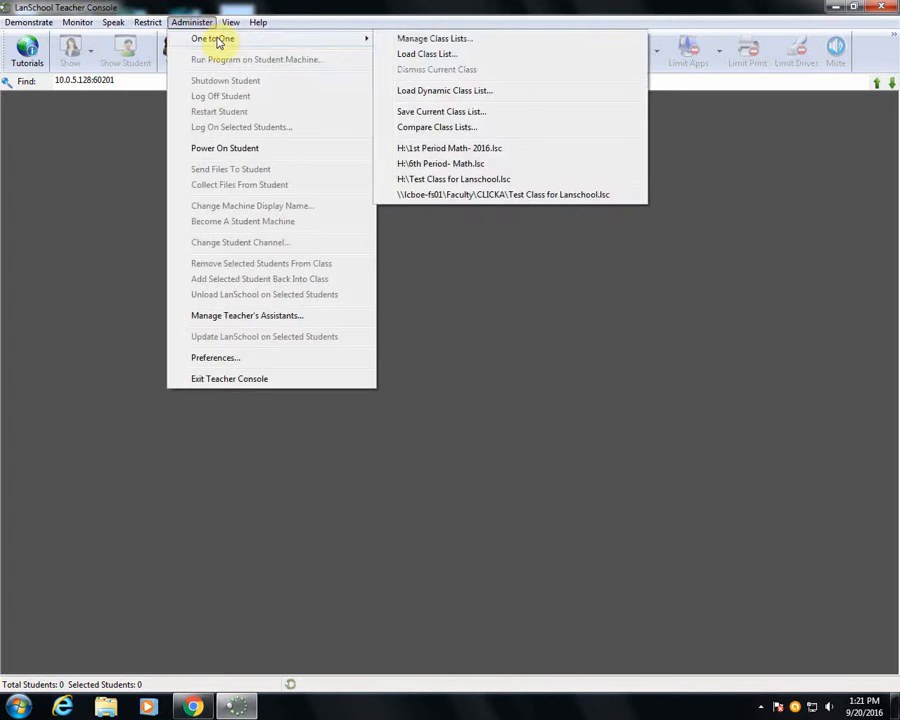
left_click(409, 55)
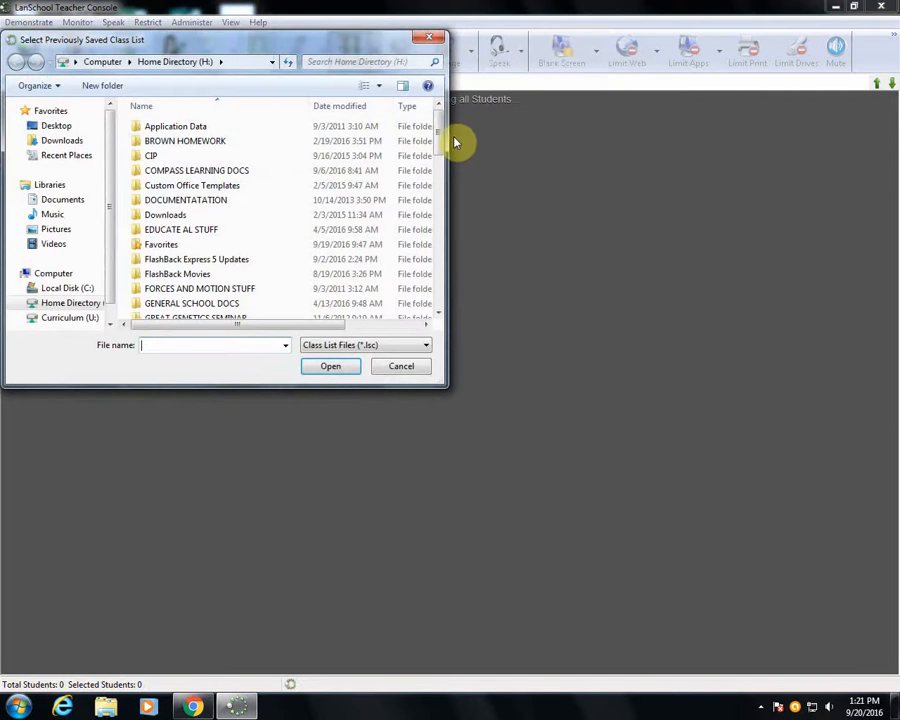
left_click_drag(441, 140, 446, 345)
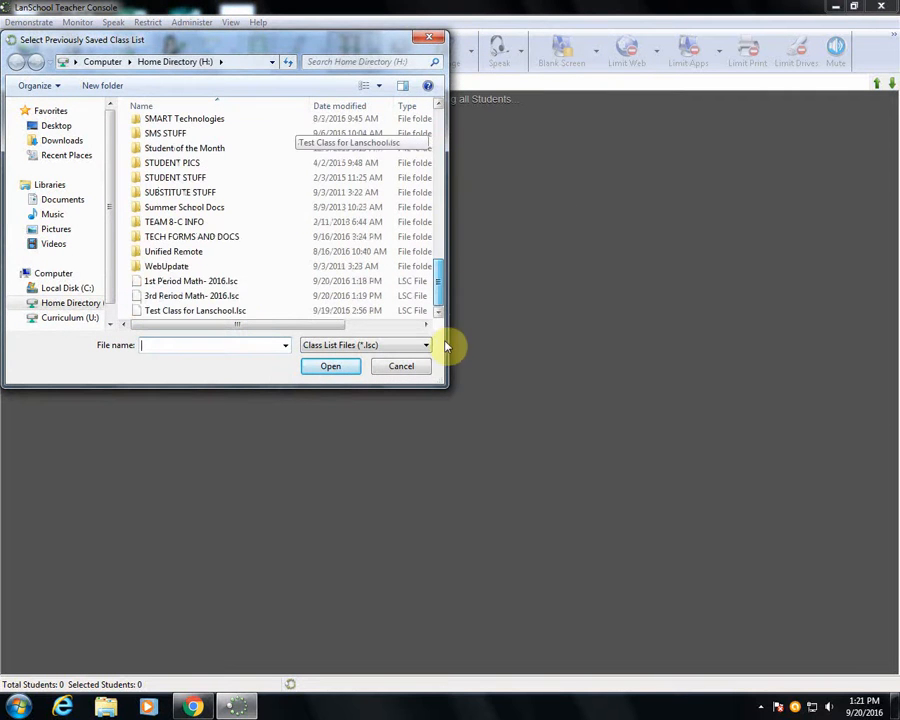
double_click(207, 312)
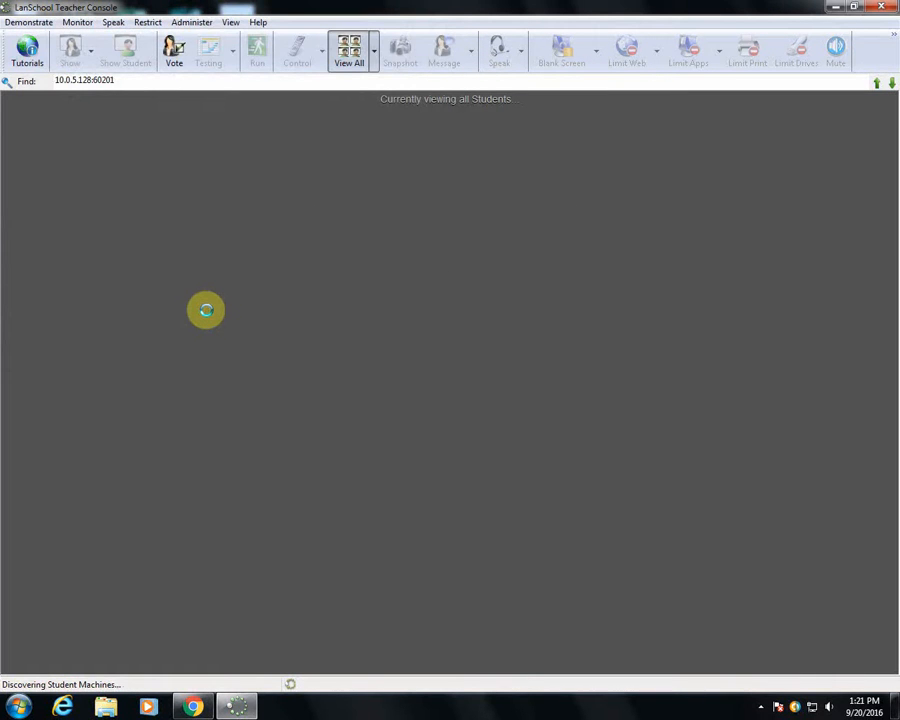
Switch to Chrome to view Lanschool Student Screenshot.jpg with the screen-sharing prompt, and return to LanSchool Teacher Console.
mouse_move(476, 171)
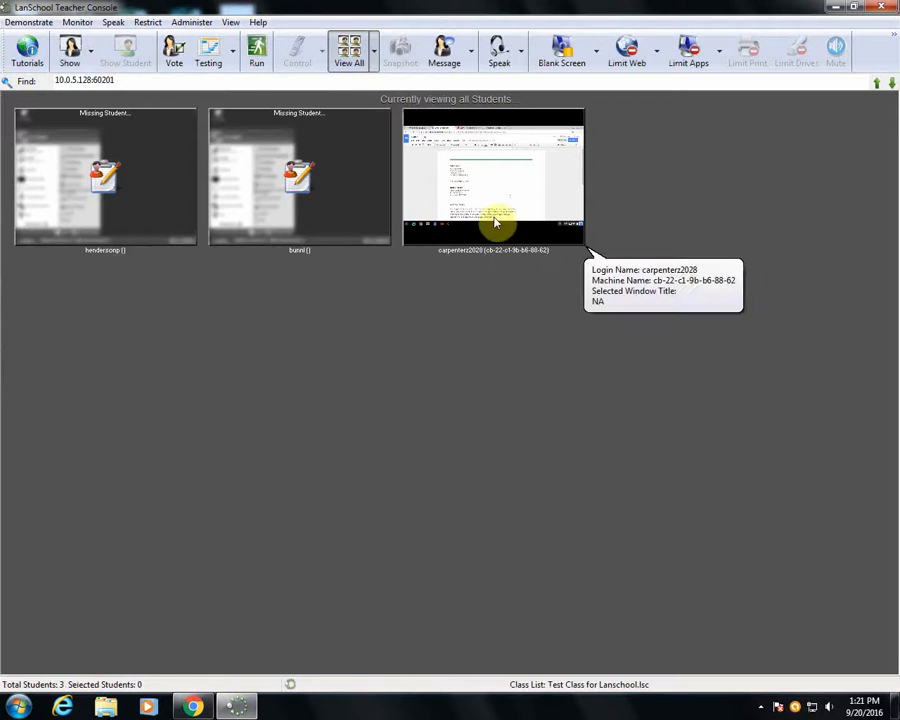
mouse_move(508, 225)
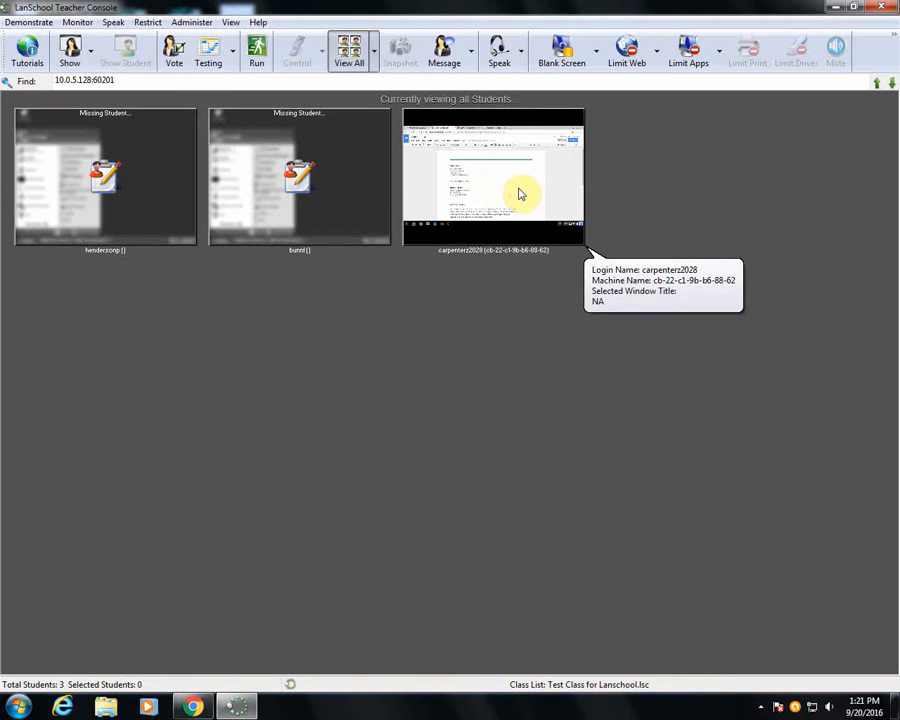
mouse_move(476, 240)
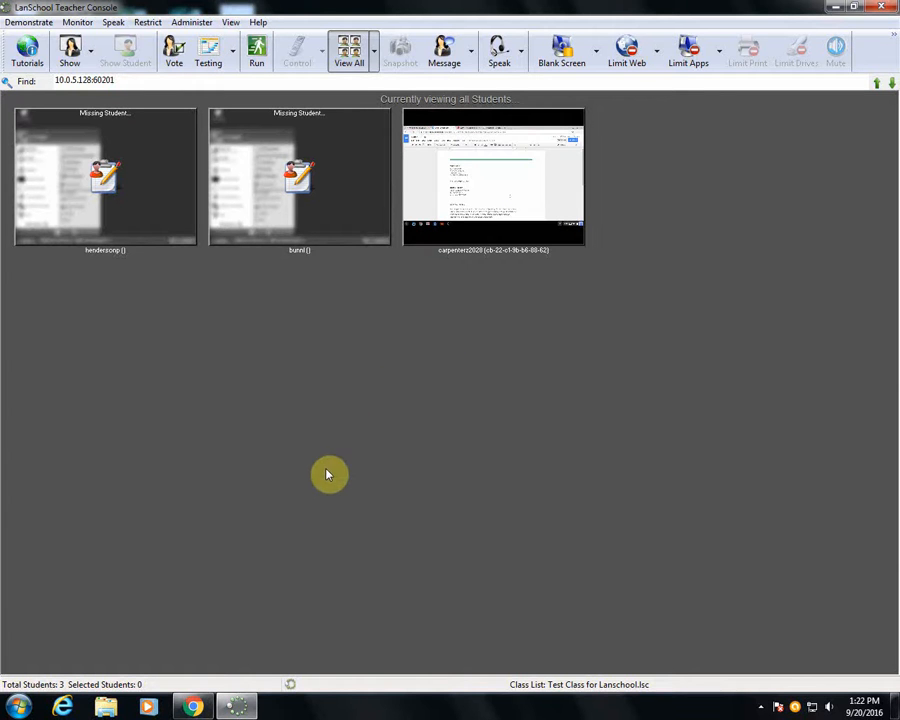
left_click(193, 709)
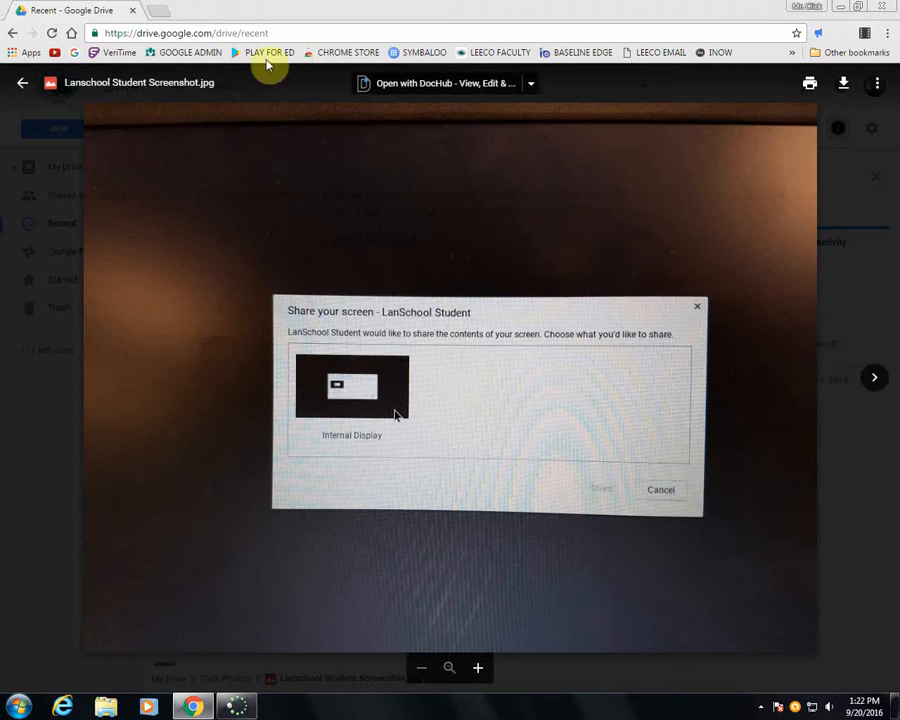
left_click(237, 705)
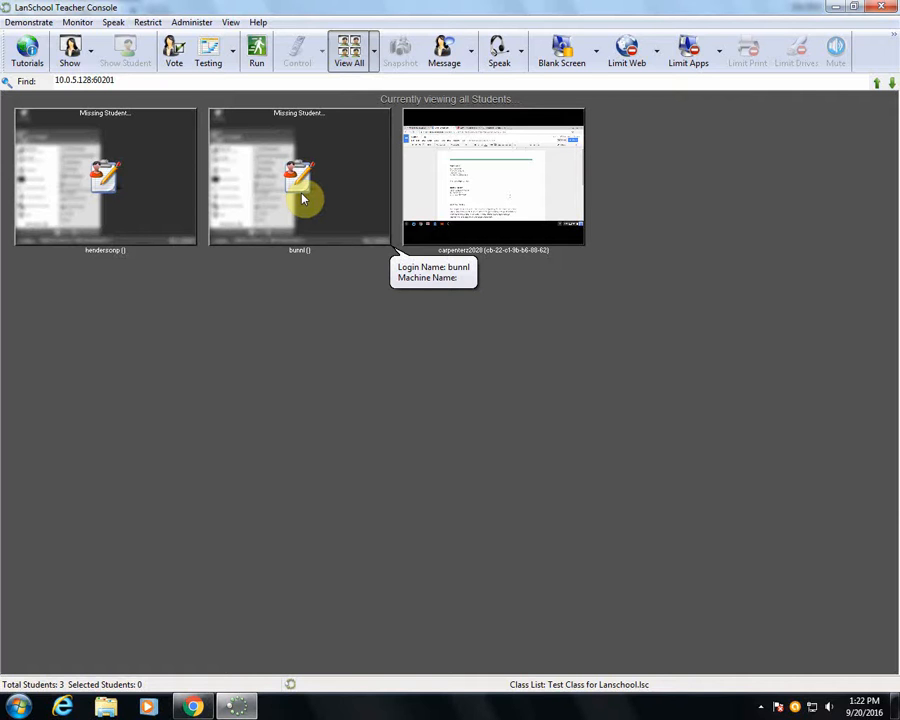
View the connected student's screen at full size, return to the view of all students and clear the selection.
double_click(456, 204)
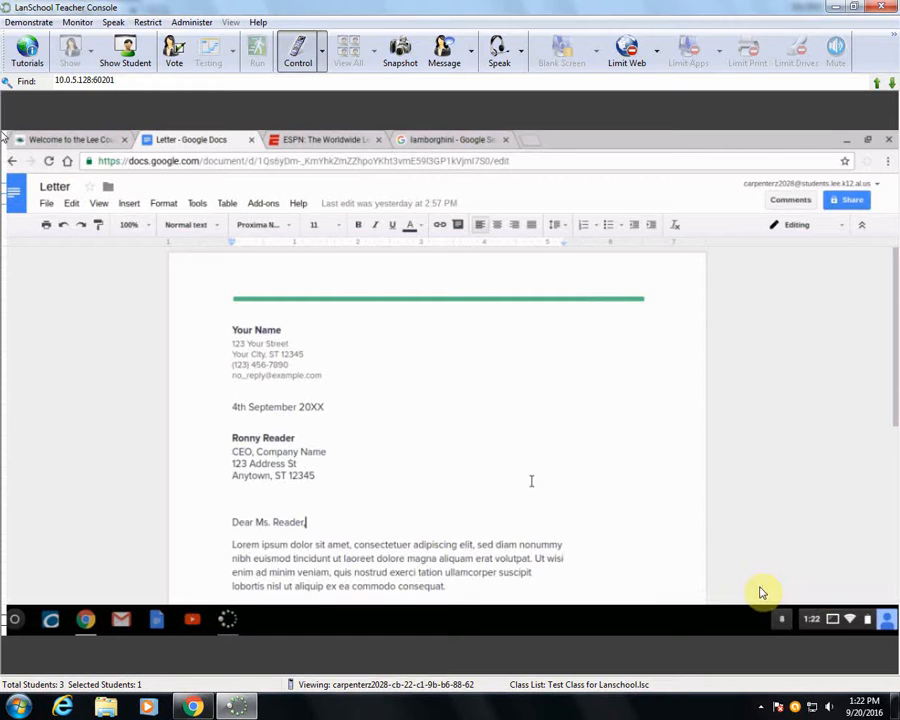
type(",")
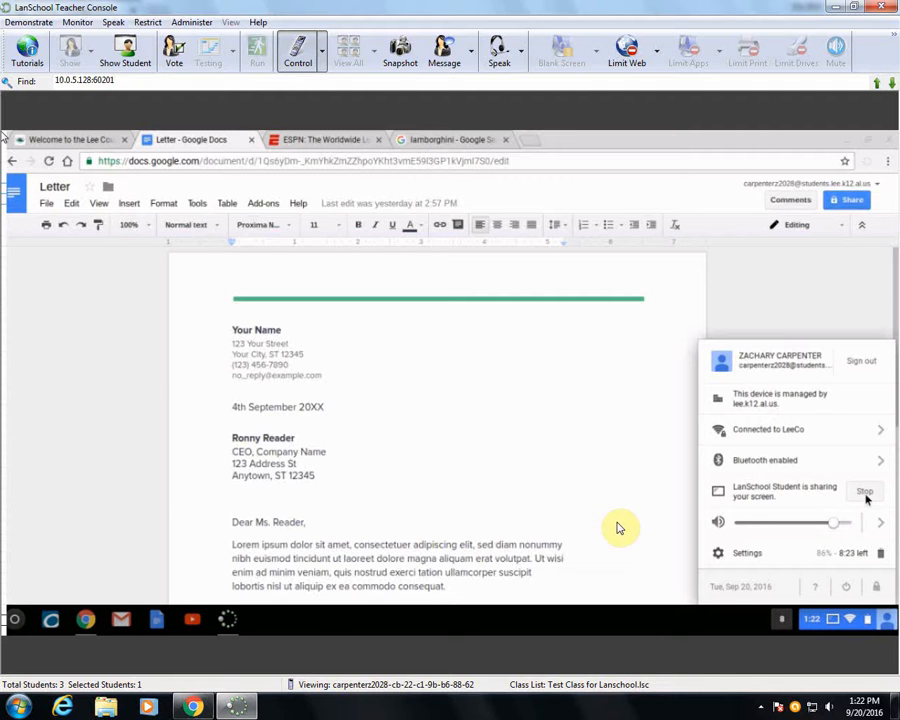
left_click(300, 48)
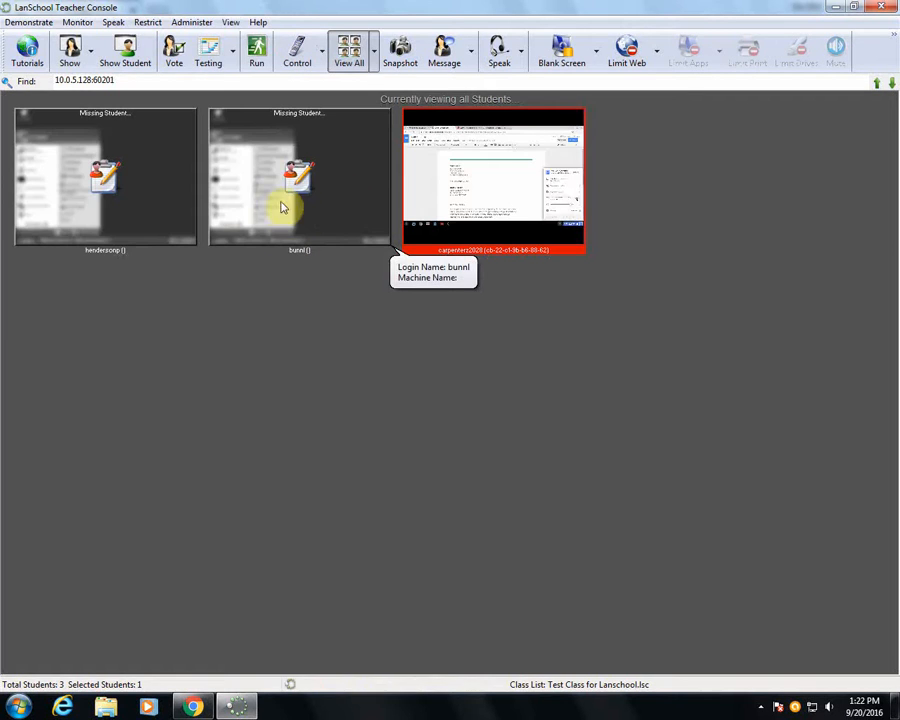
left_click(310, 362)
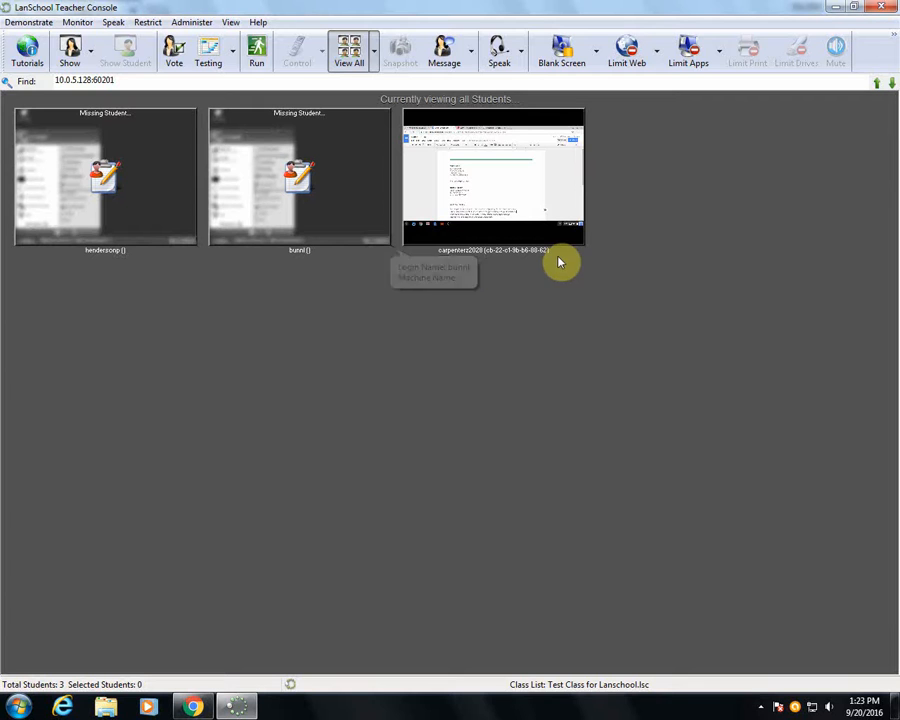
Send the message "Get back on task" to the connected student, without making it anonymous or forcing it to be read.
mouse_move(486, 193)
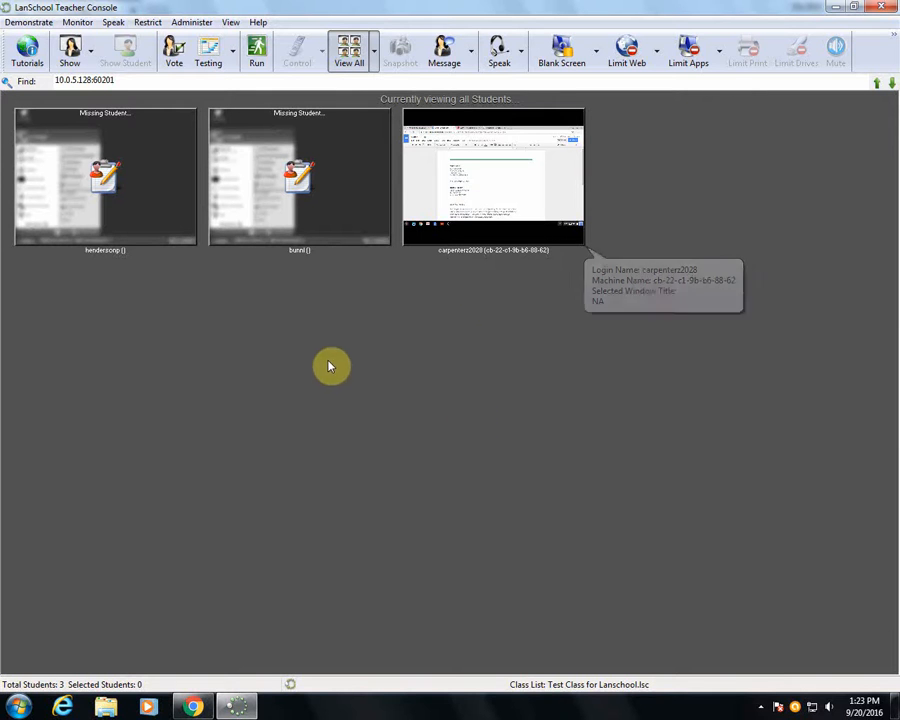
mouse_move(538, 231)
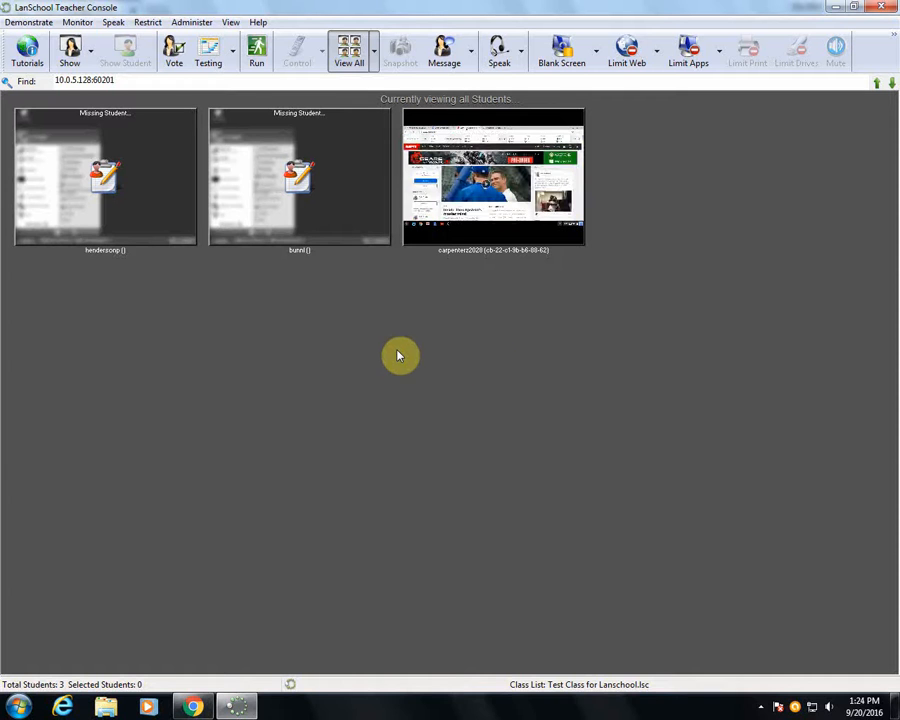
mouse_move(503, 231)
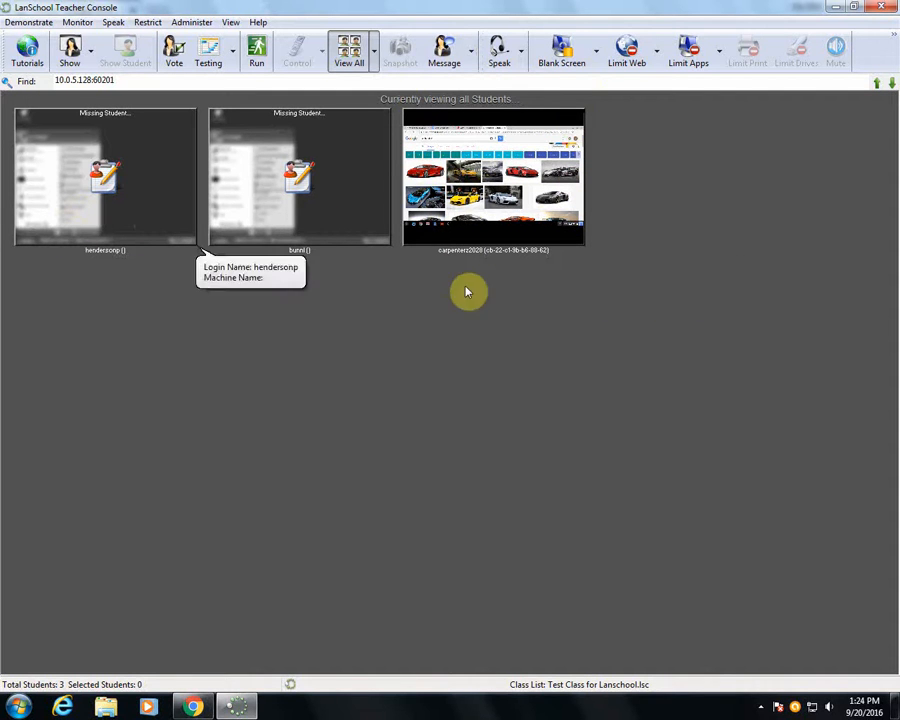
left_click(468, 236)
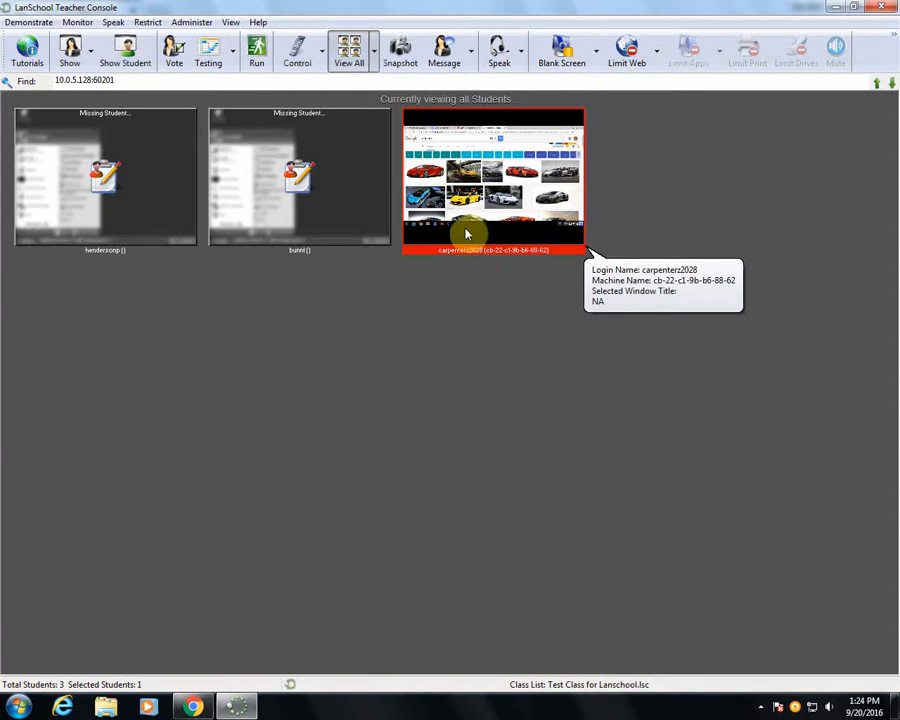
left_click(471, 62)
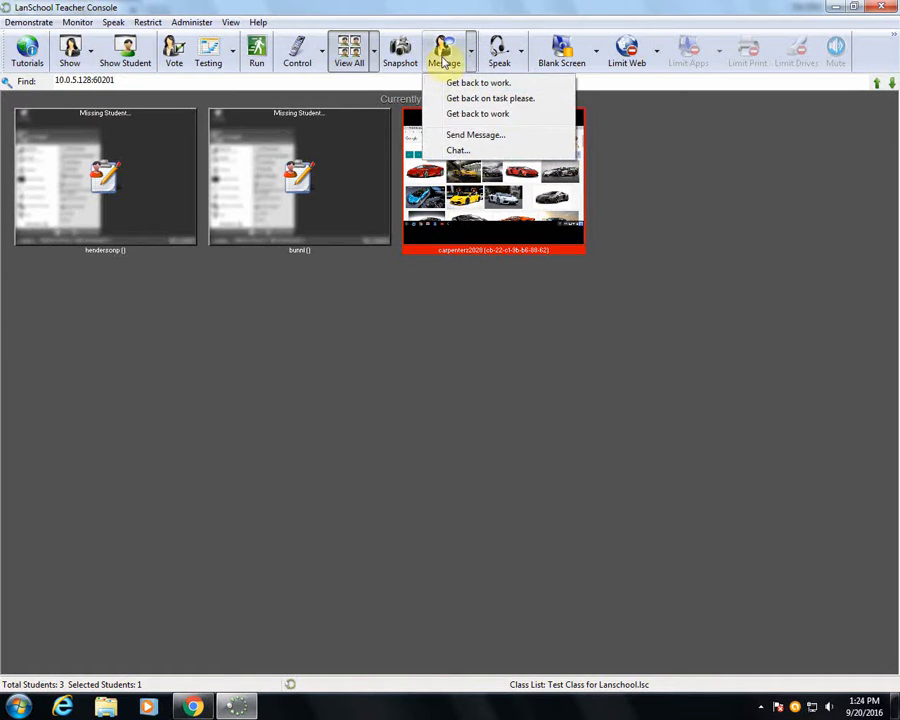
left_click(476, 135)
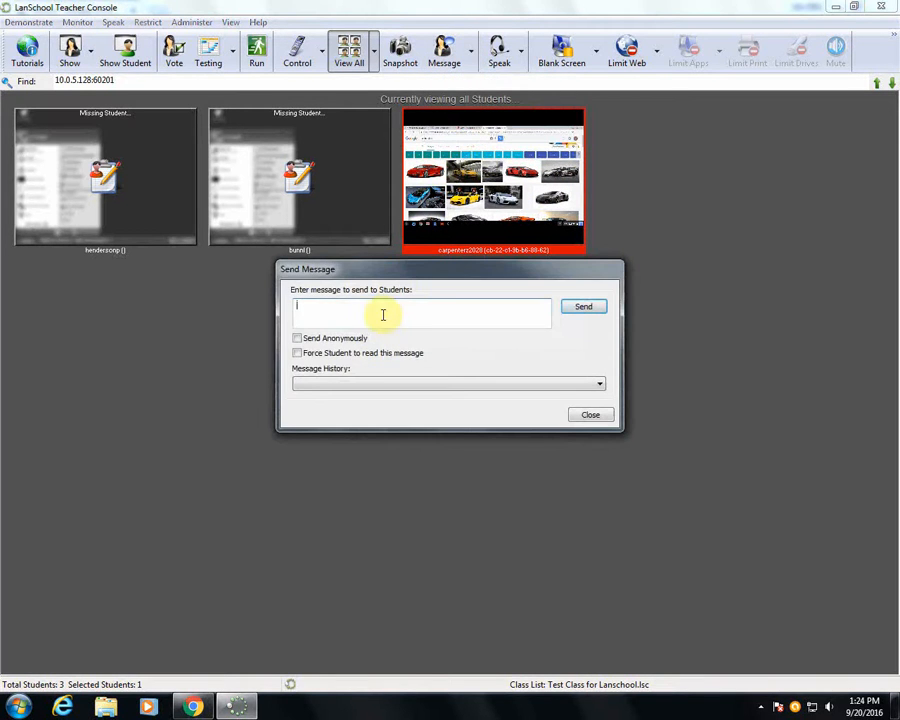
type("Get back on task!")
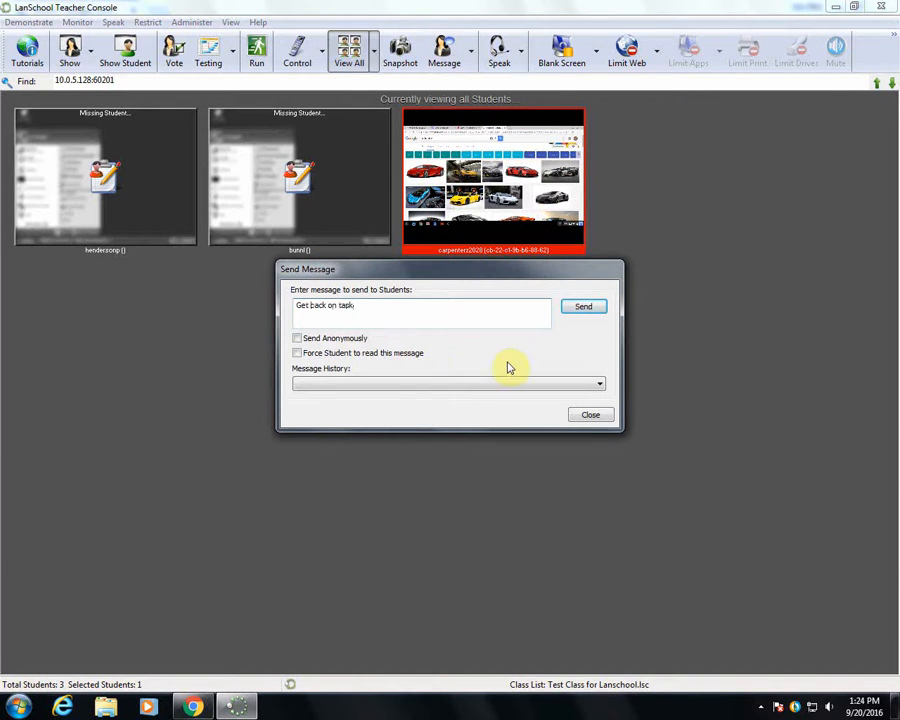
left_click(593, 311)
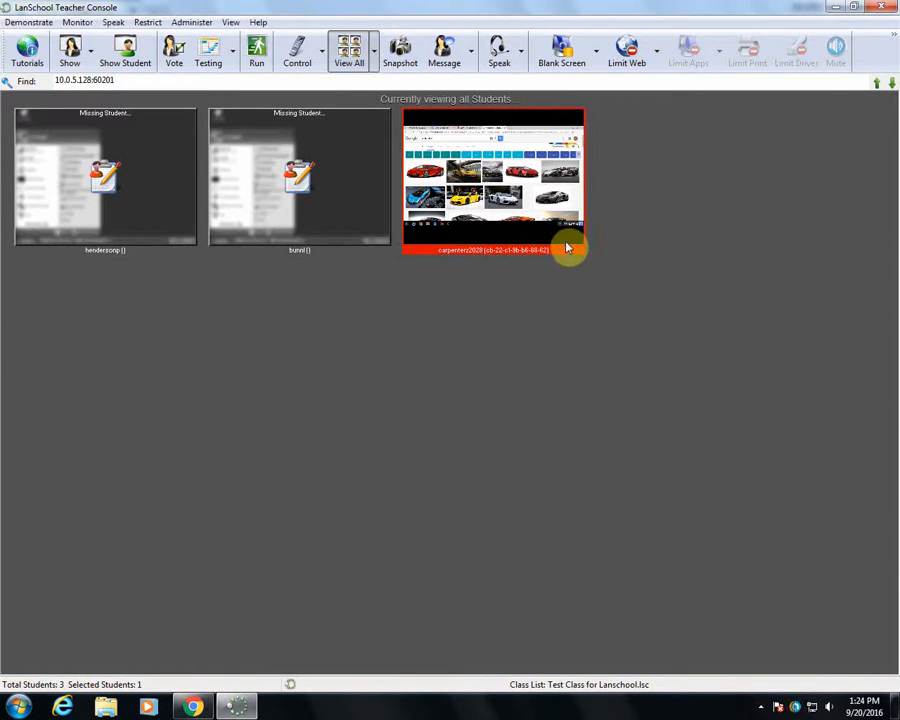
Check the delivered message on the connected student's full-size screen, and return to the view of all students with nothing selected.
mouse_move(568, 242)
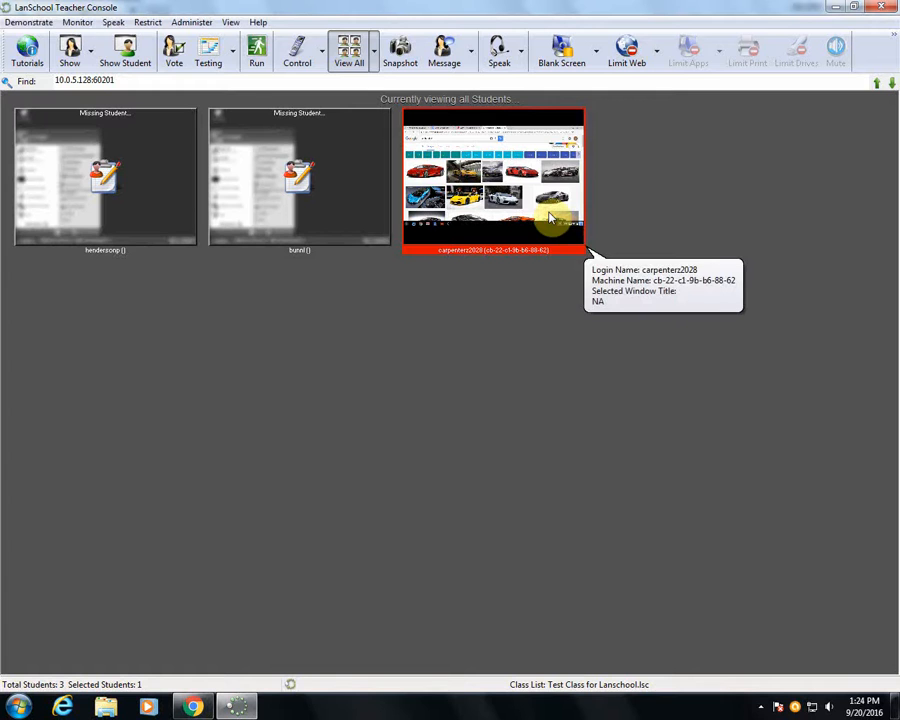
double_click(549, 216)
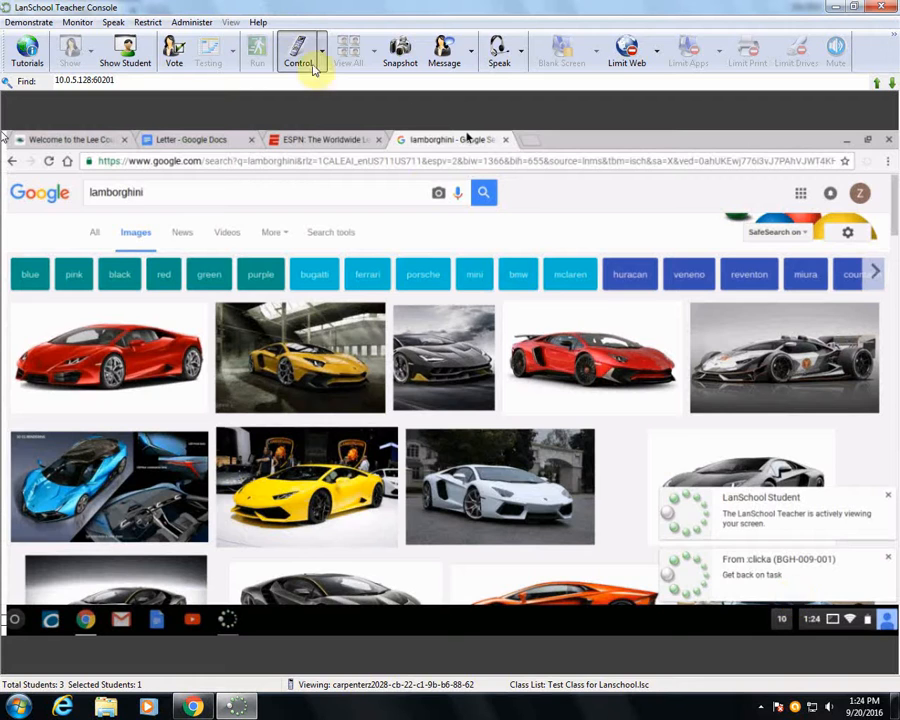
left_click(290, 40)
left_click(408, 405)
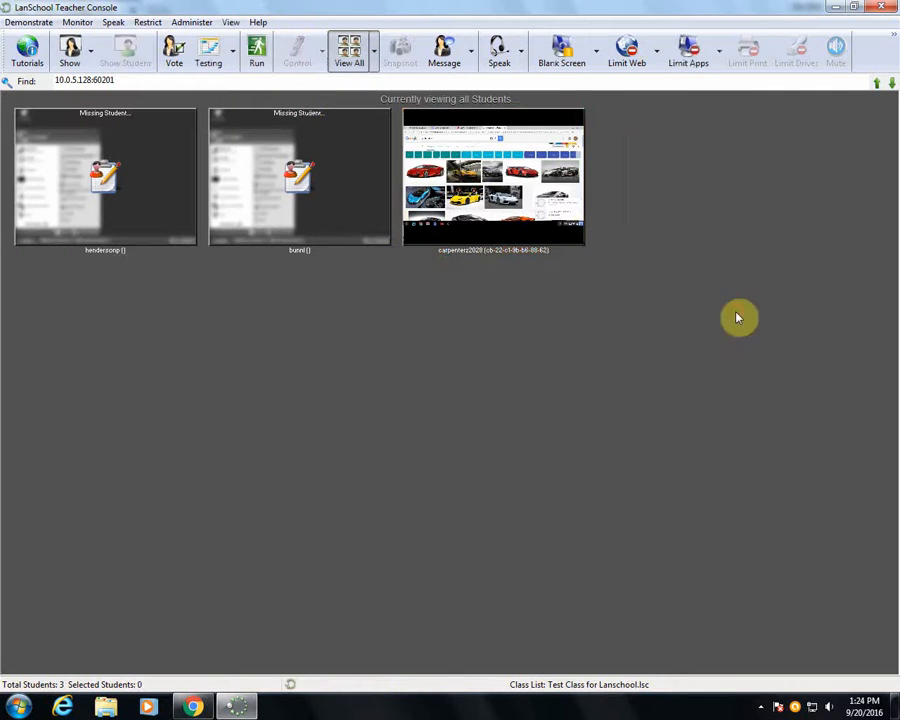
Send the message "Get back on task" to all students, forcing them to read it and leaving it not anonymous.
left_click(470, 58)
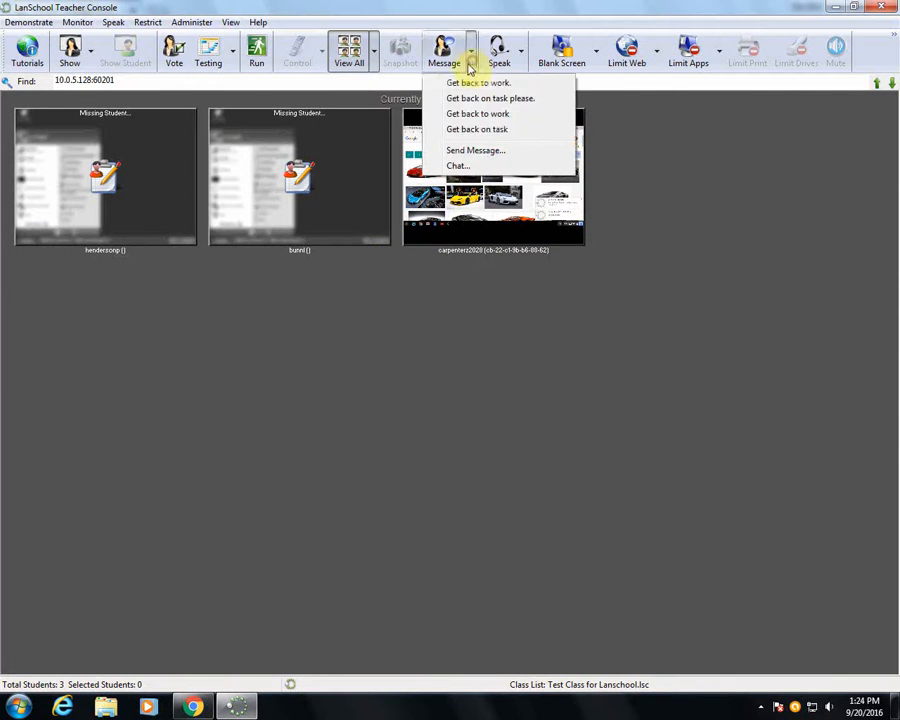
left_click(450, 65)
left_click(468, 62)
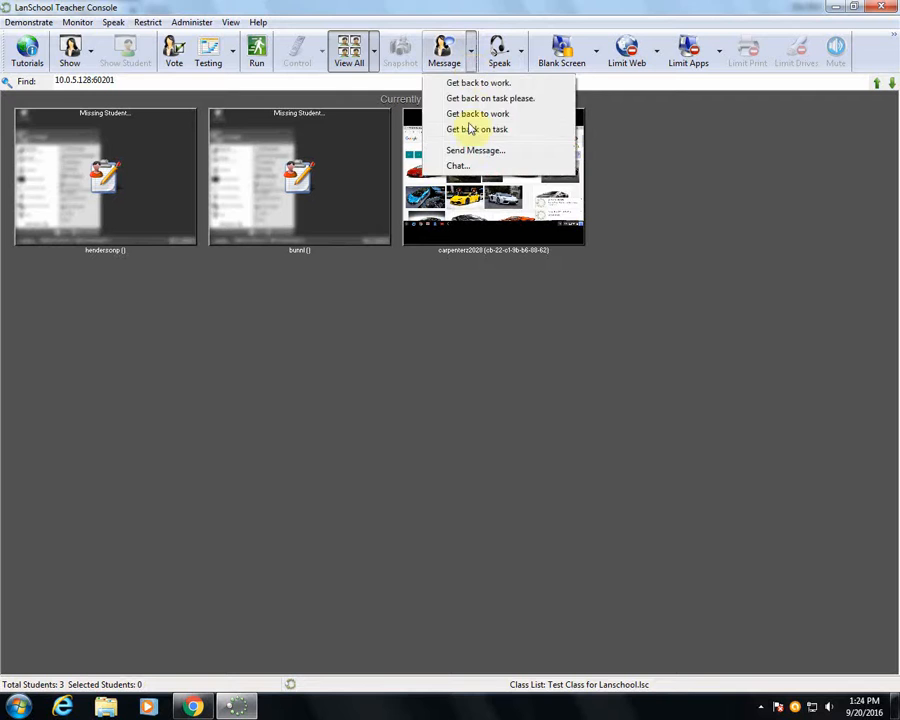
left_click(468, 152)
left_click(297, 353)
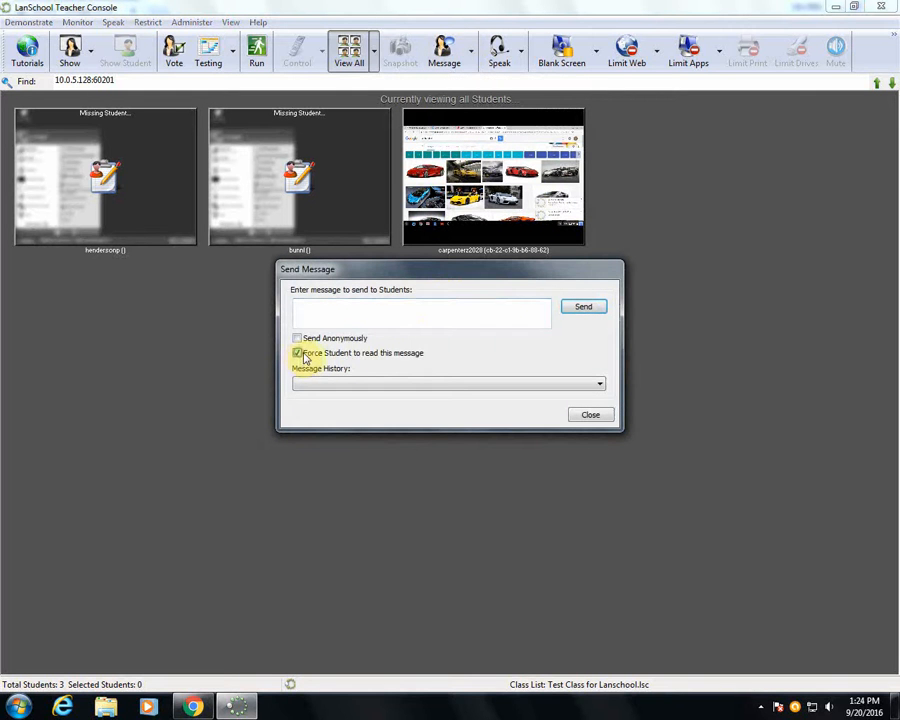
left_click(445, 314)
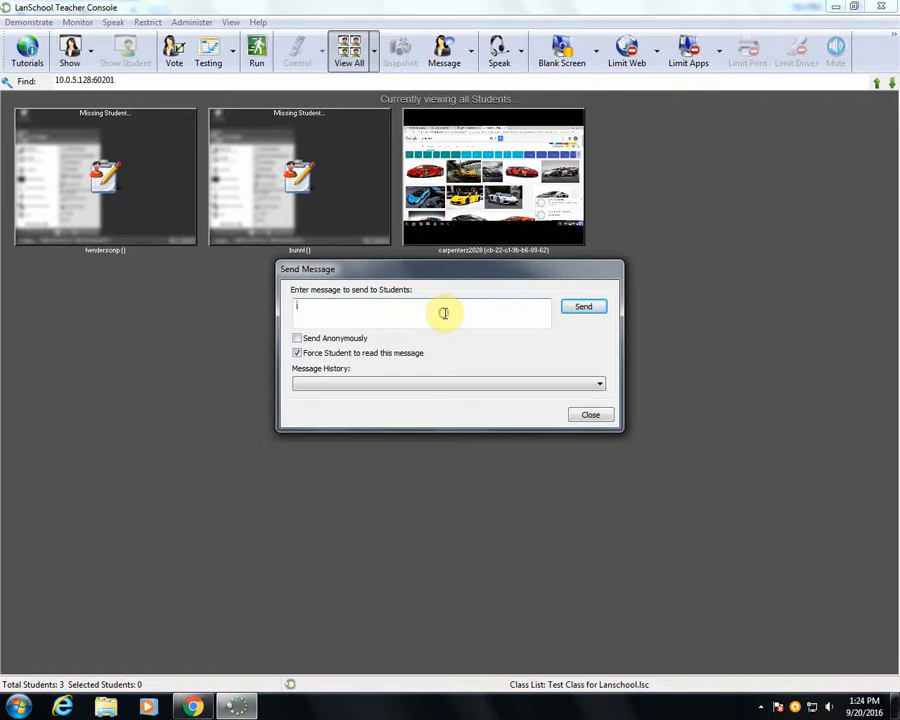
type("Get bac")
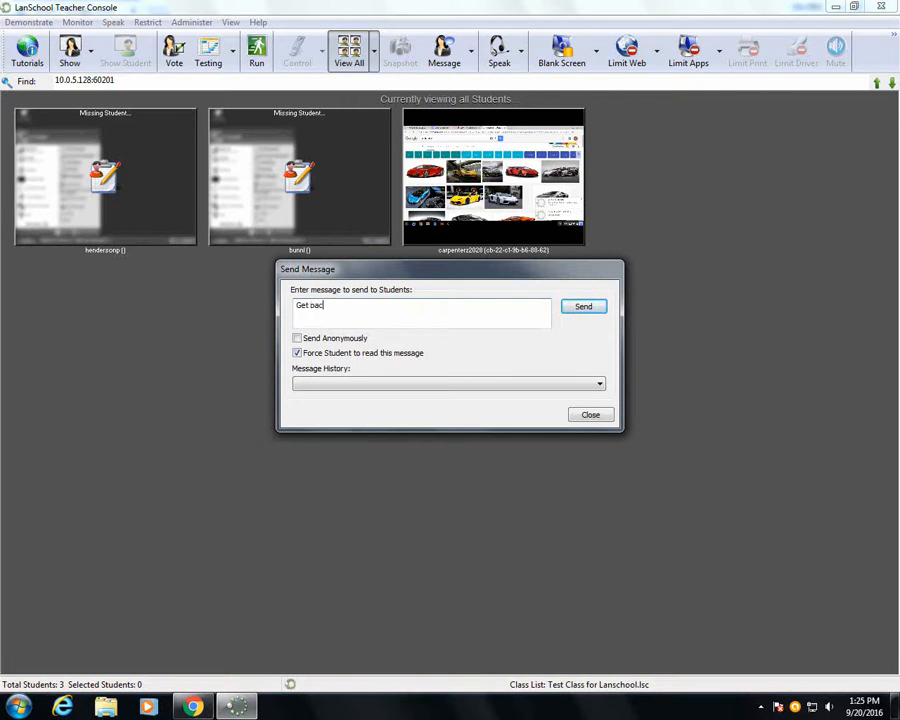
type("k on task!")
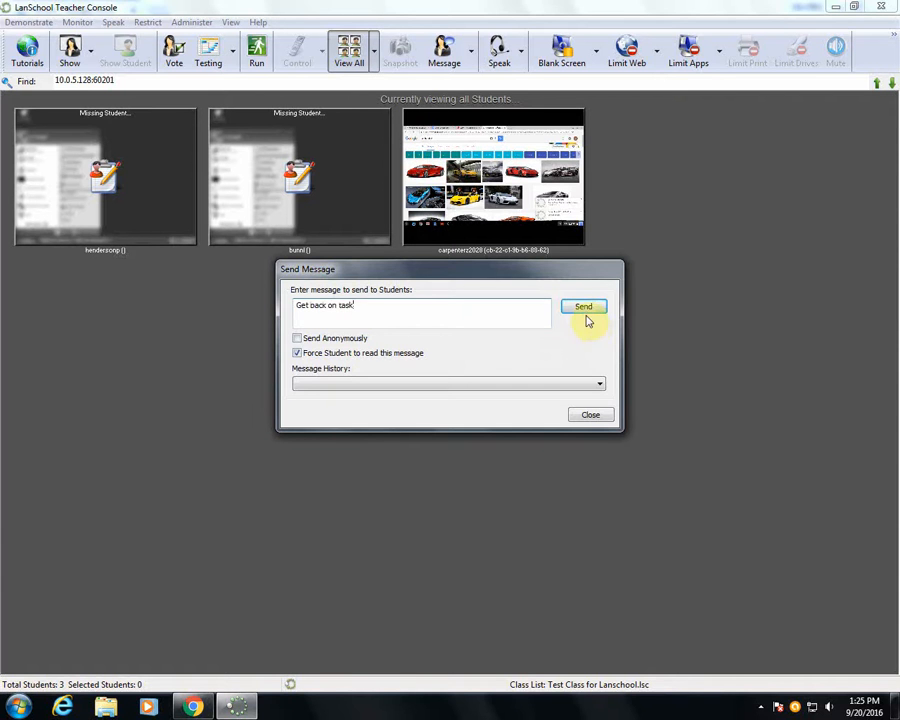
left_click(585, 310)
Check the forced message on the connected student's full-size screen, and return to the view of all students.
left_click(483, 193)
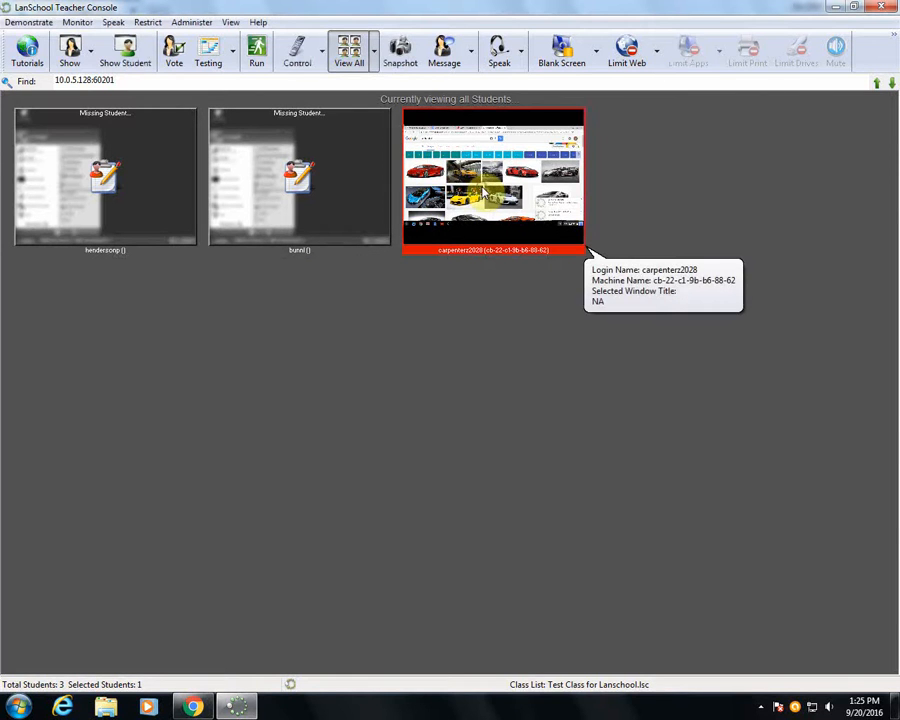
double_click(483, 205)
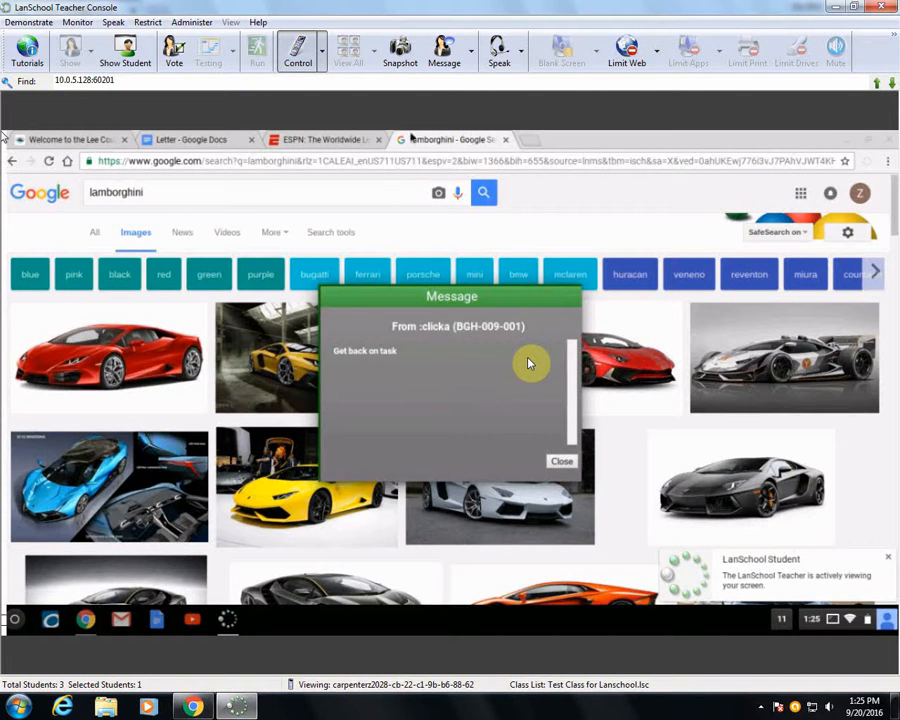
left_click(520, 66)
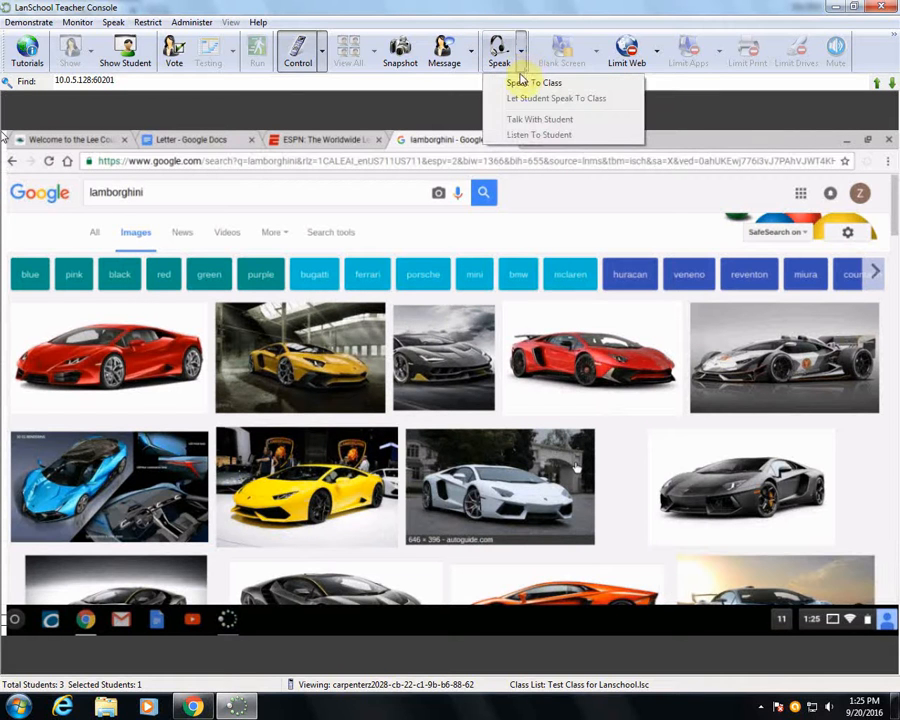
left_click(296, 60)
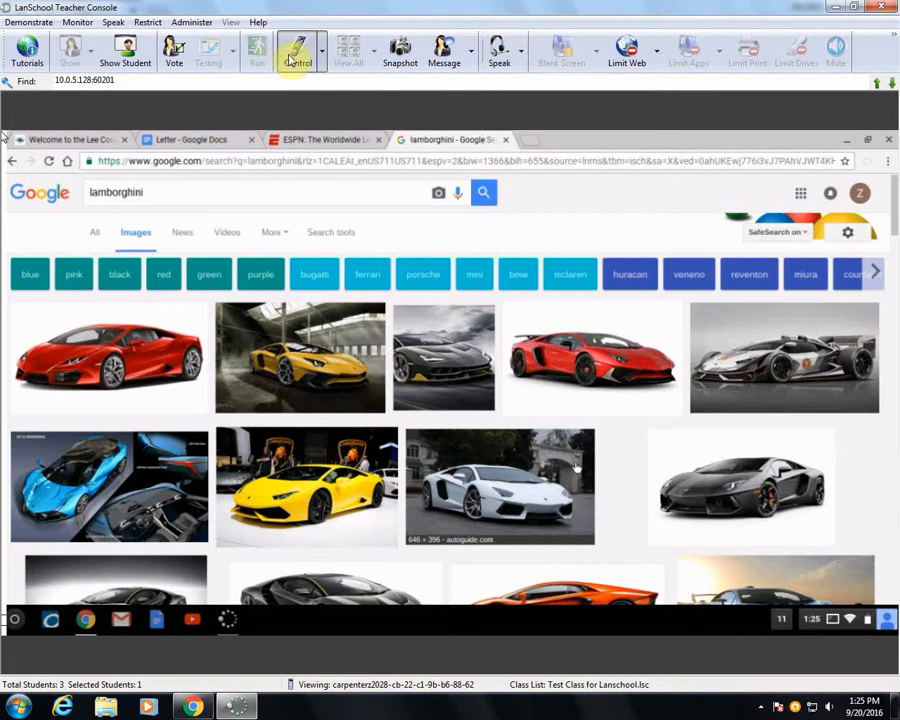
left_click(300, 55)
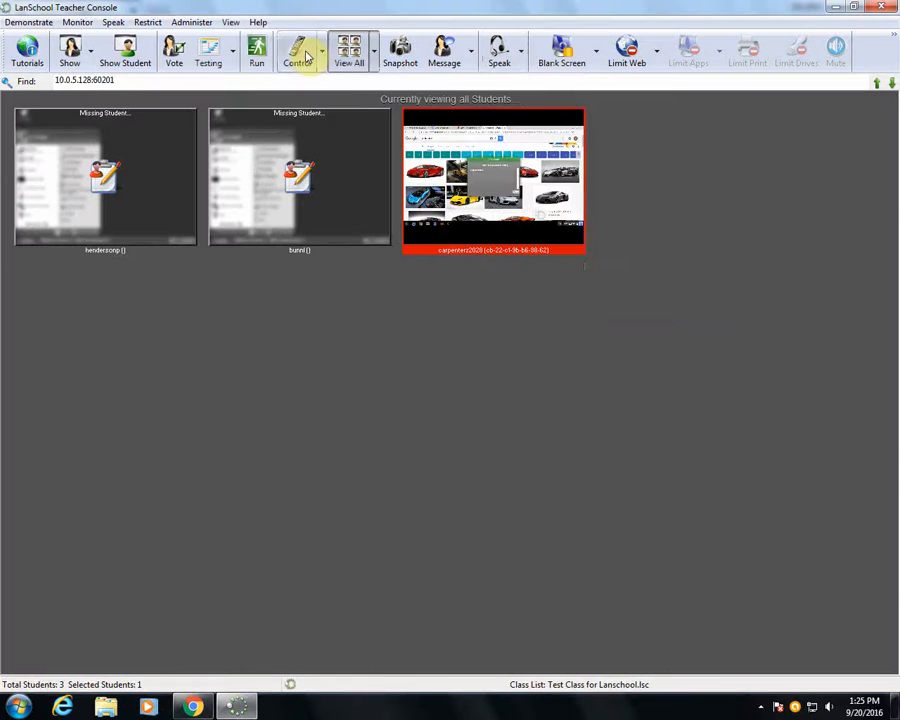
Chat with the connected student by sending "What are you doing?", close the conversation after the reply, and clear the selection.
left_click(469, 63)
left_click(458, 166)
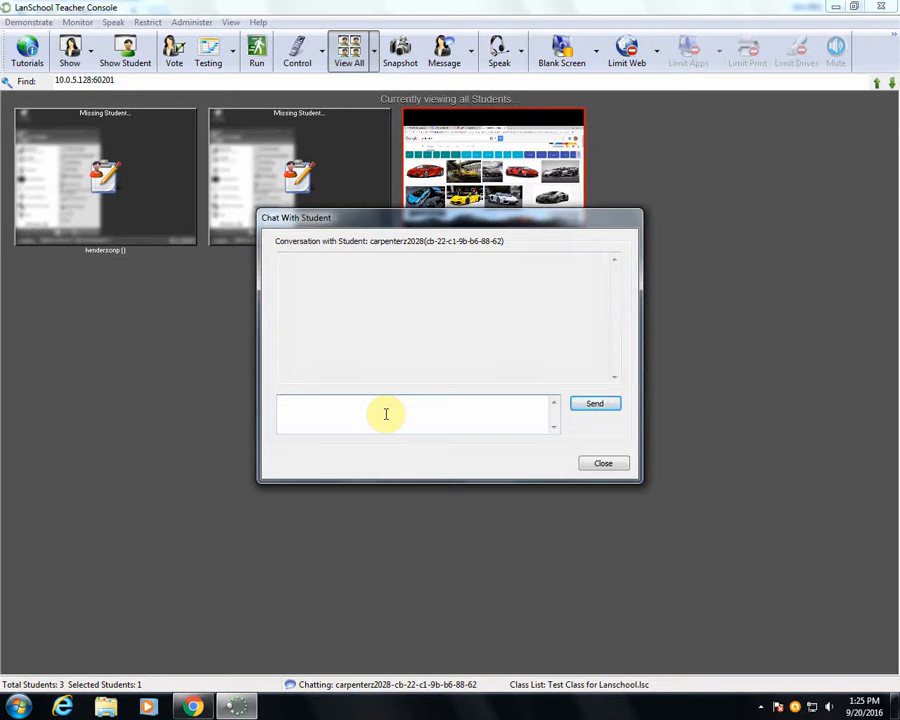
type("Wh")
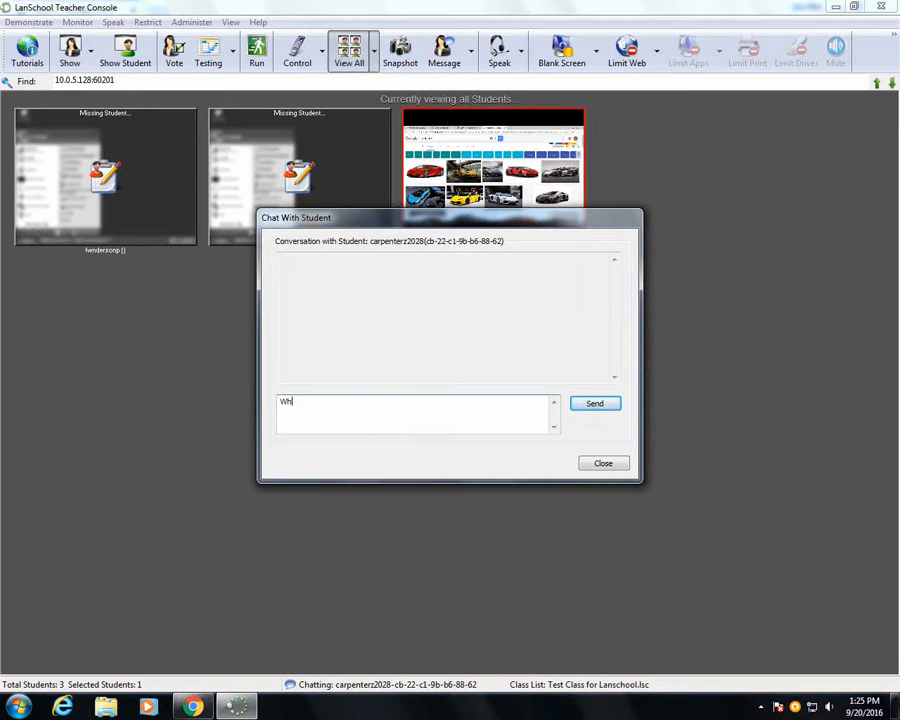
type("at are you doing?")
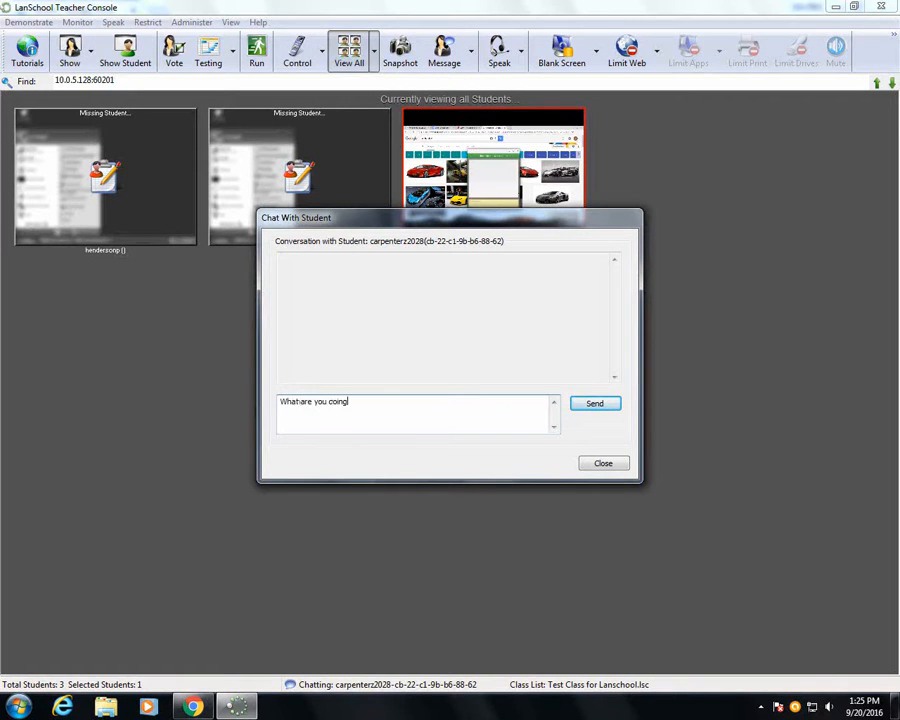
left_click(596, 407)
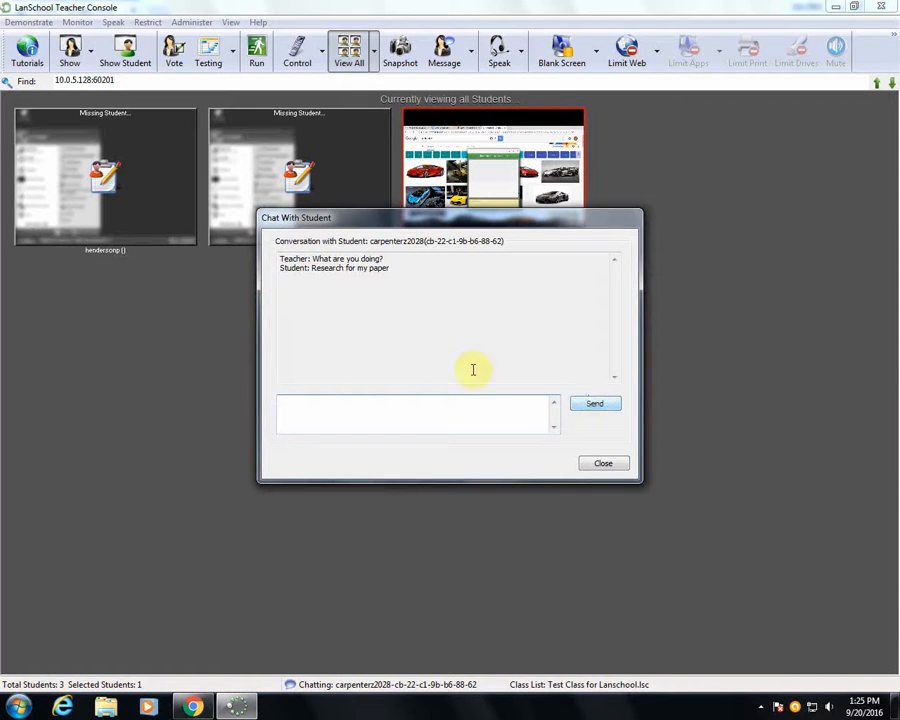
left_click(605, 464)
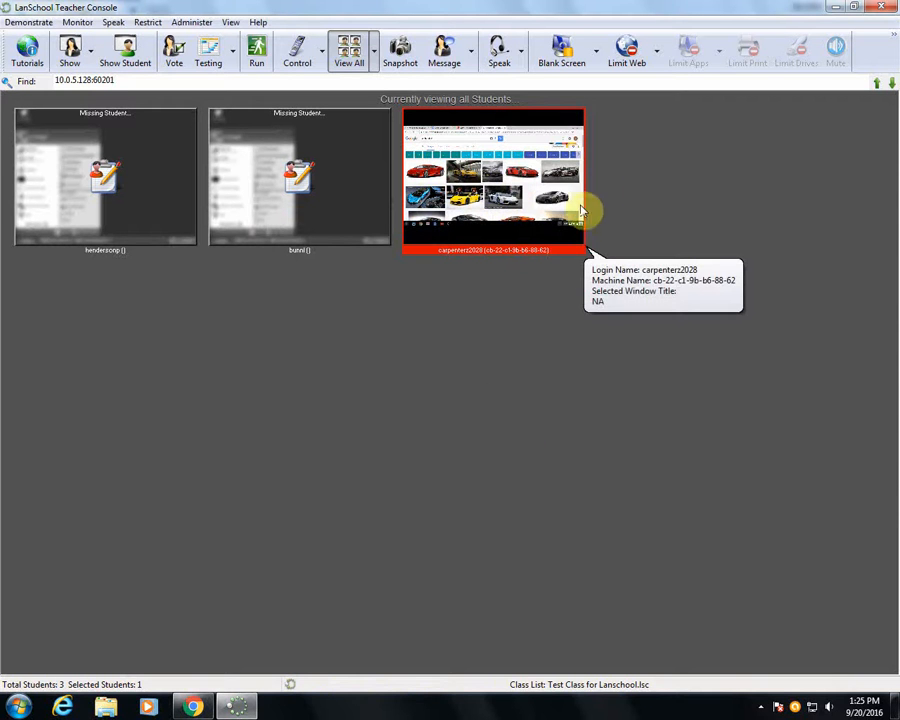
left_click(709, 220)
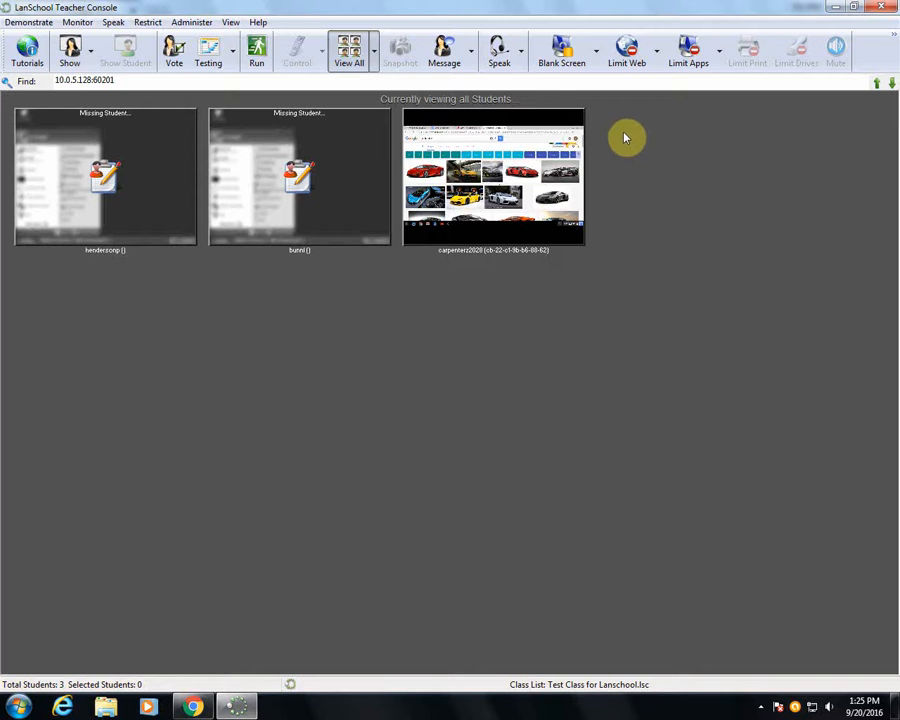
Blank the screens of all students in the class with no individual student selected.
left_click(576, 66)
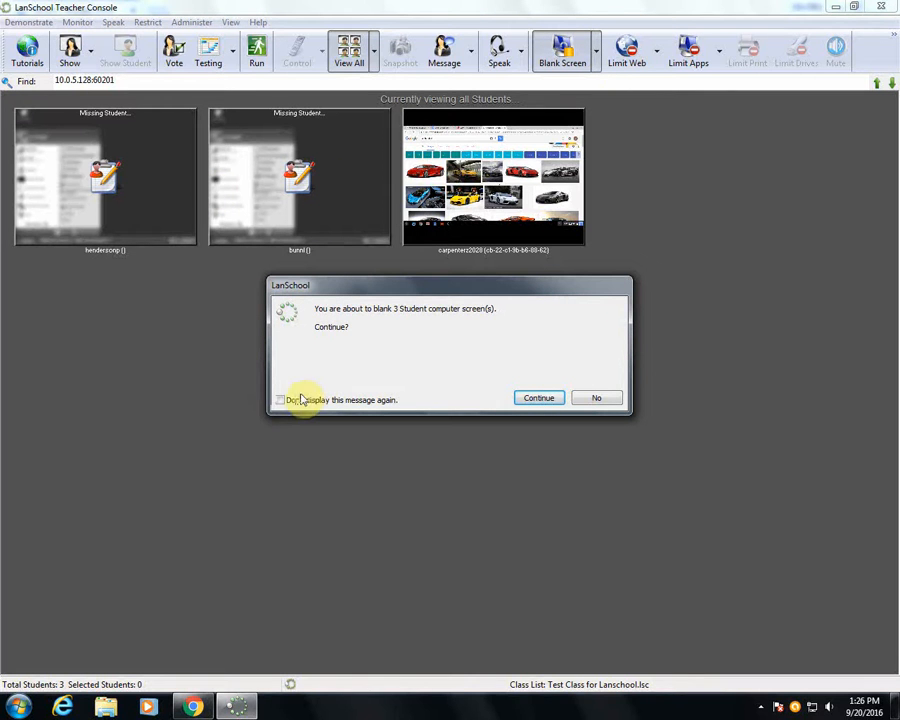
left_click(540, 399)
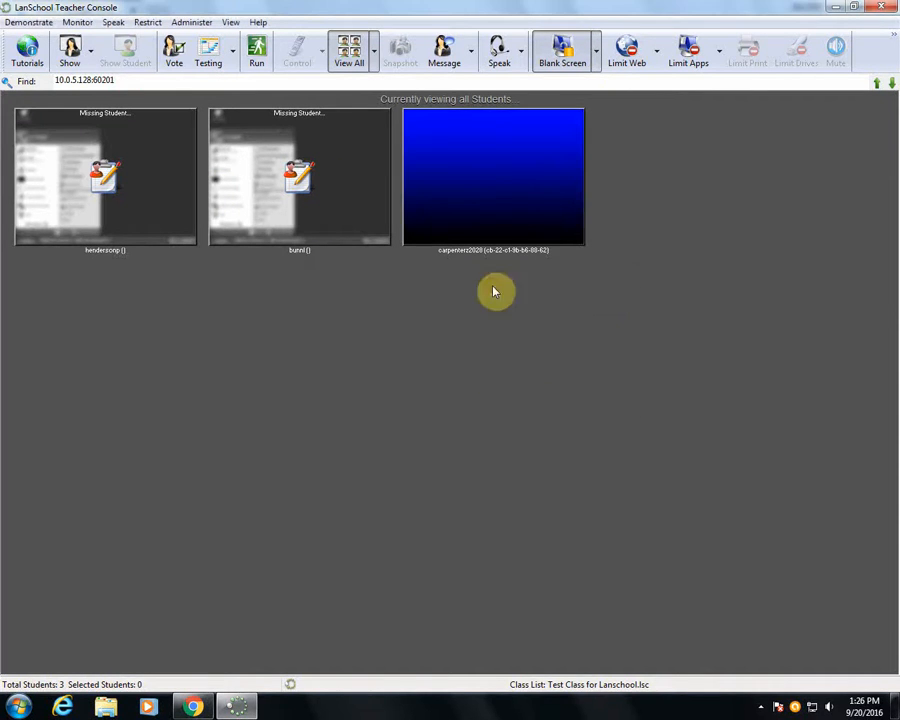
Review the blank screen message settings without changing them, and unblank all student screens.
left_click(596, 62)
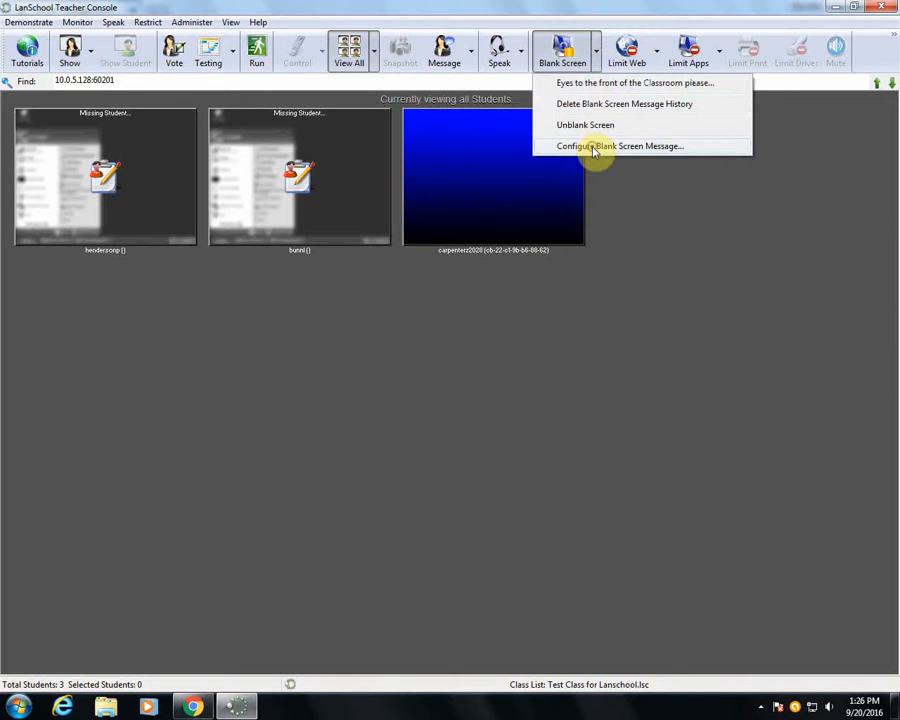
left_click(623, 207)
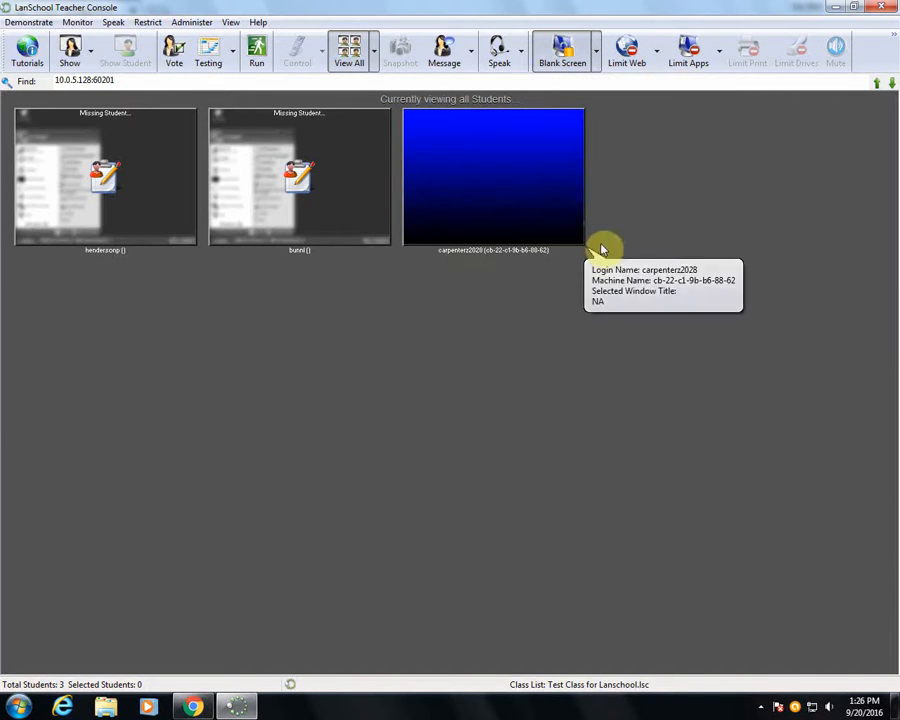
left_click(597, 55)
left_click(586, 148)
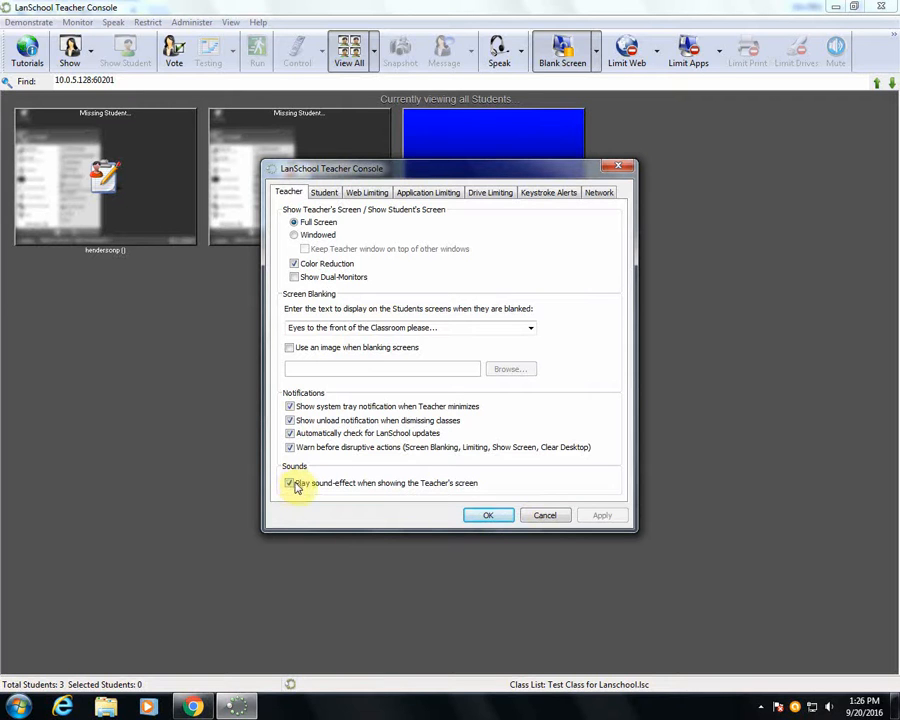
left_click(545, 516)
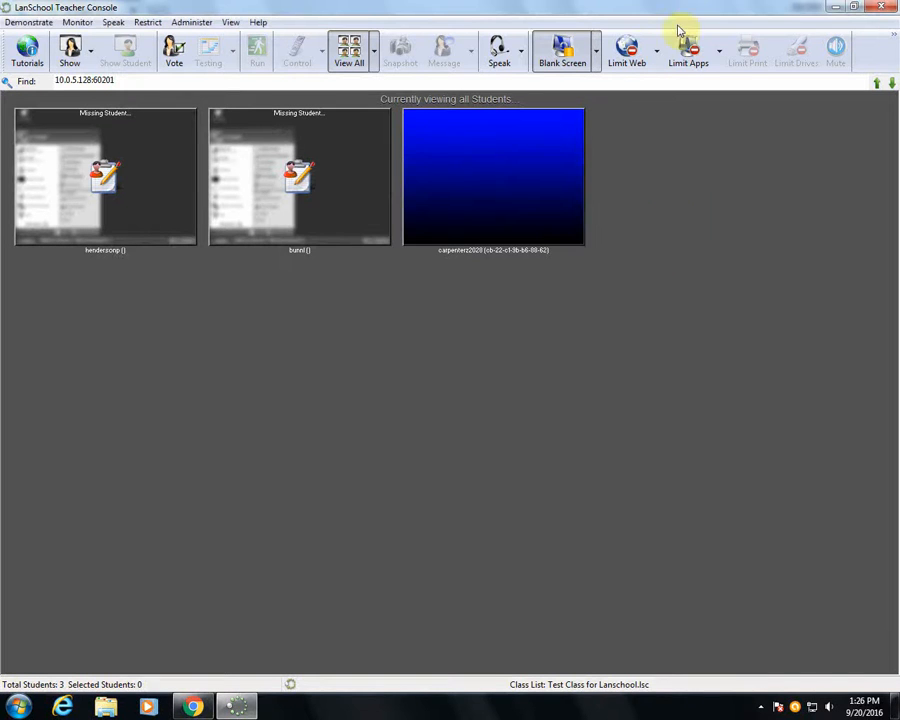
left_click(566, 62)
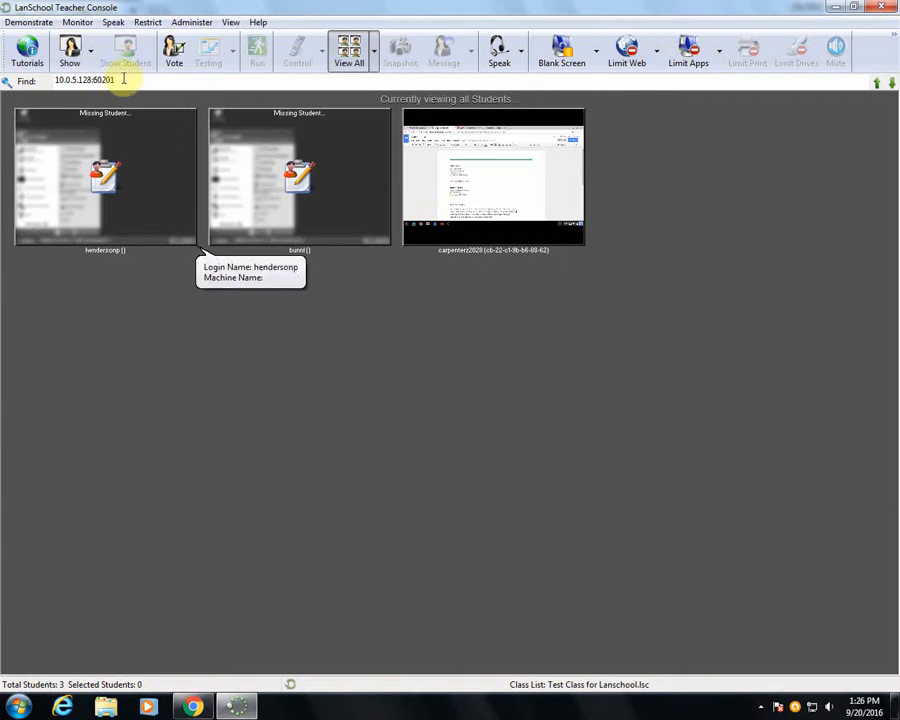
Show the teacher's screen to all students, switch from Chrome back to LanSchool Teacher Console, and stop the broadcast.
left_click(72, 64)
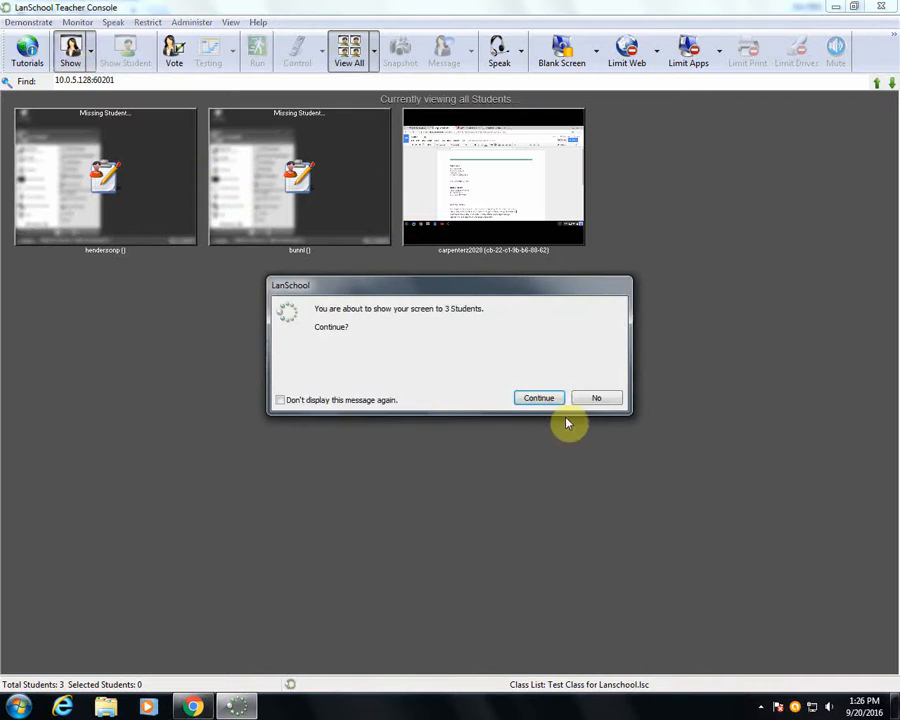
left_click(541, 399)
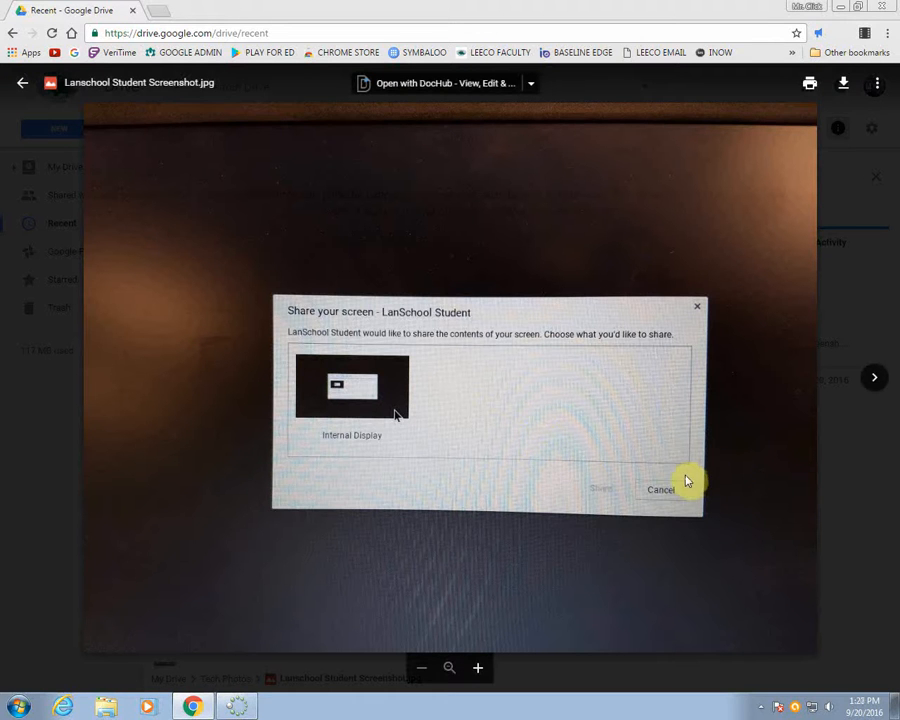
left_click(237, 706)
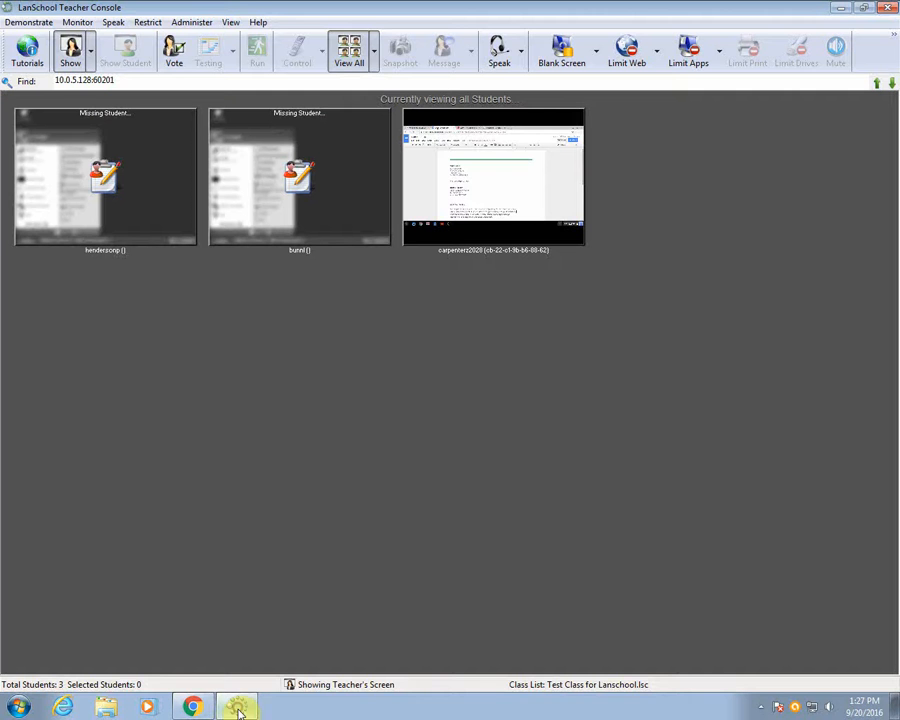
left_click(70, 60)
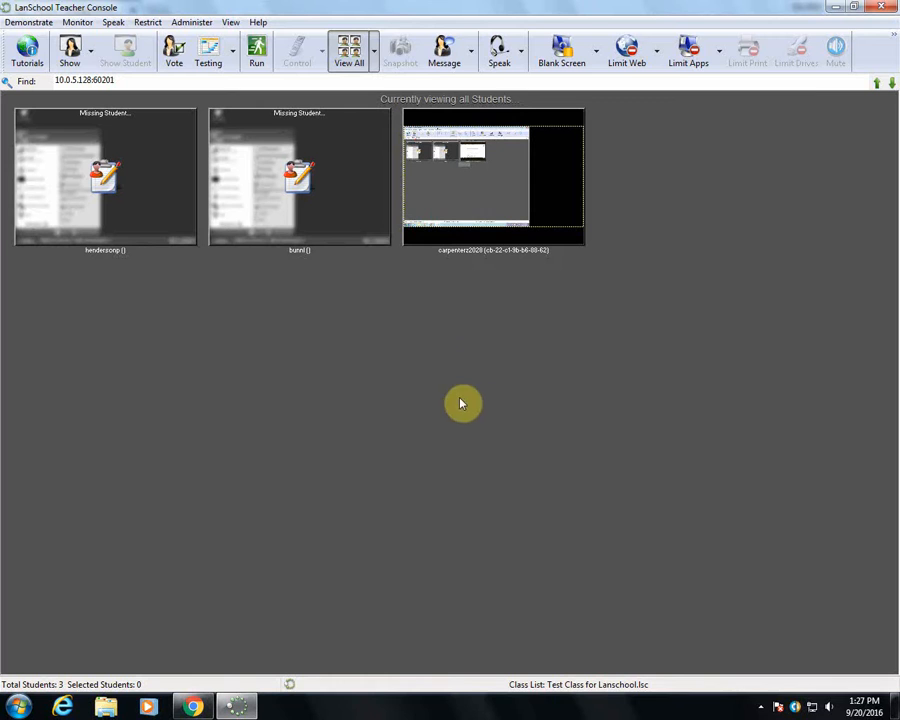
Show the connected student's screen to the other students, stop showing it, and clear the selection.
left_click(492, 220)
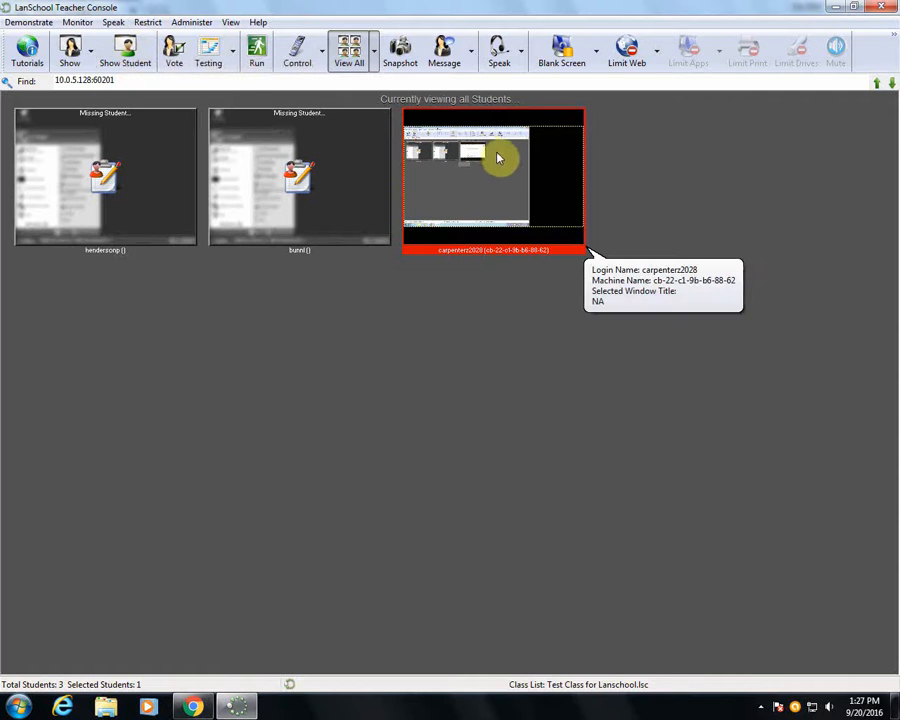
left_click(130, 48)
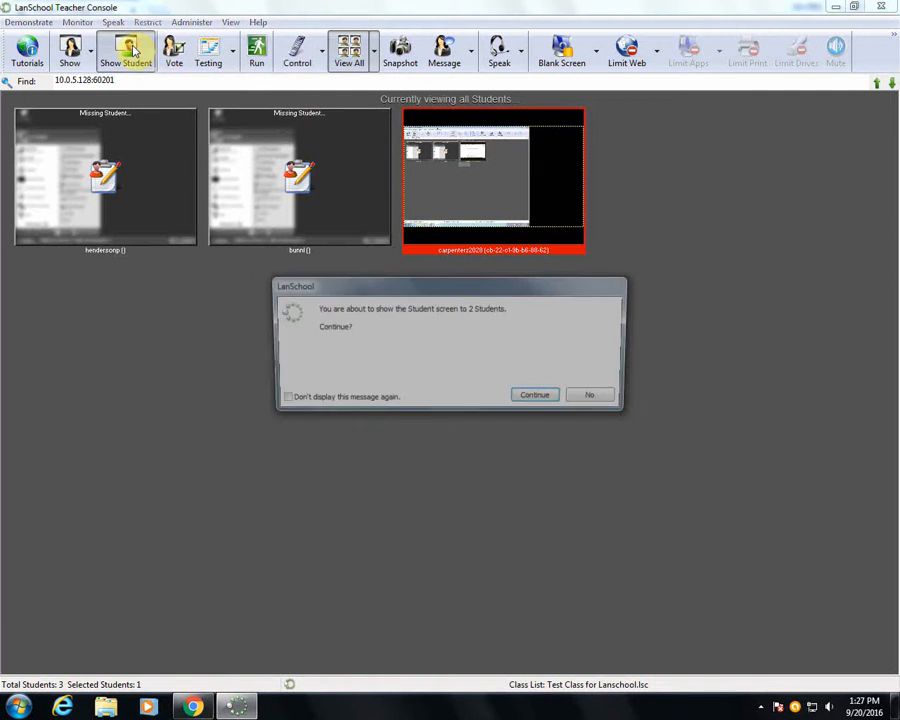
left_click(542, 399)
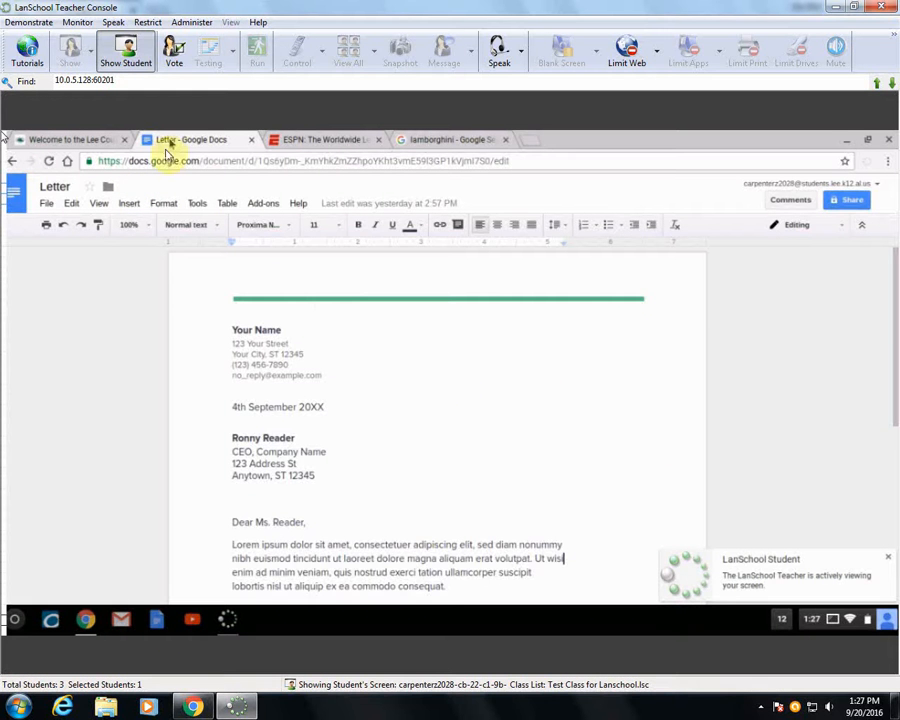
left_click(125, 60)
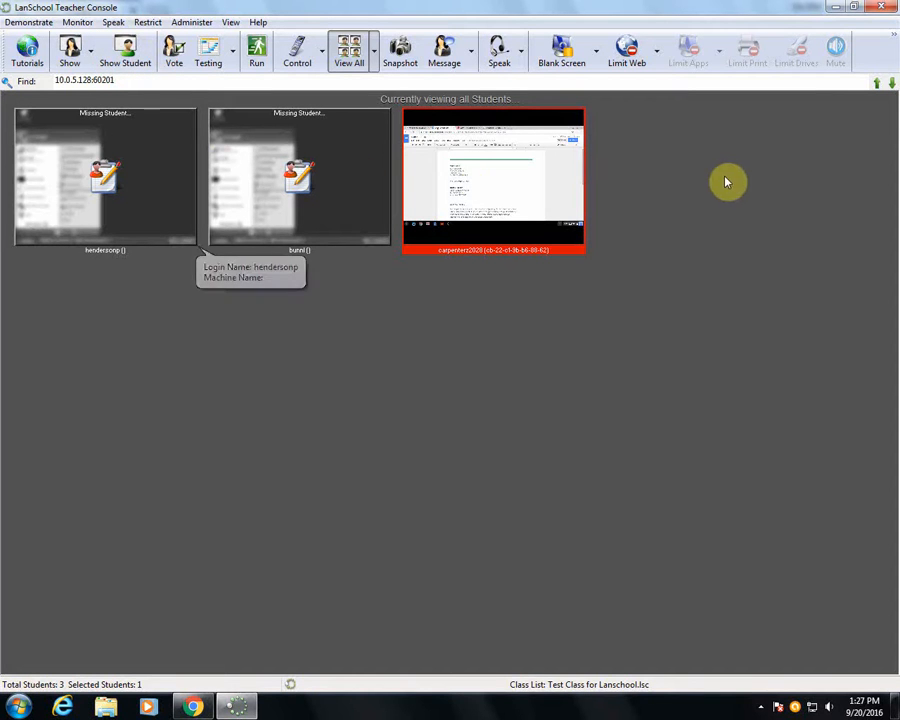
left_click(697, 216)
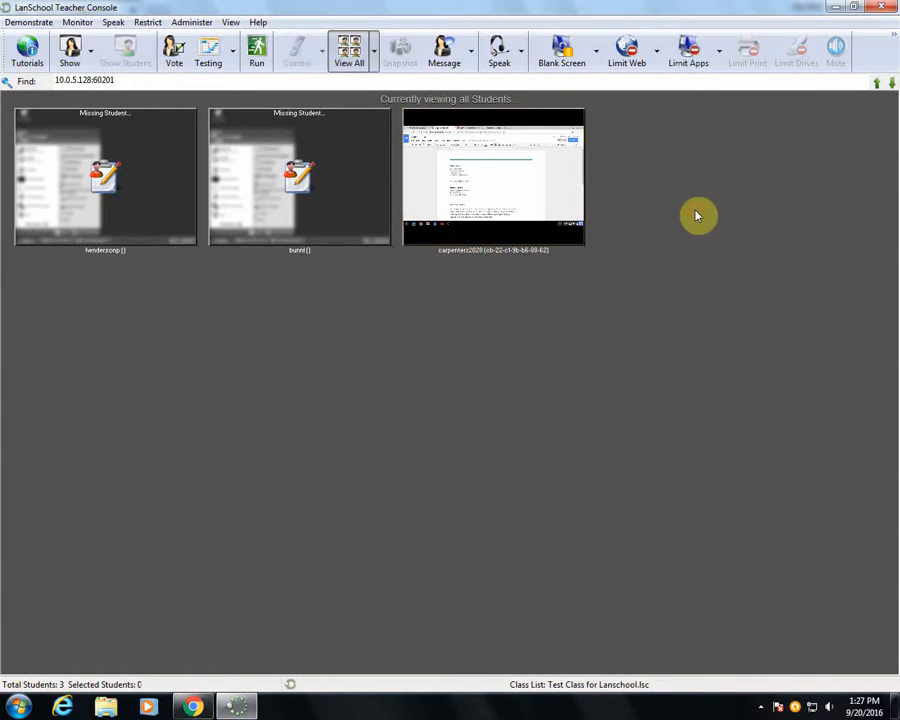
Examine the voting dialog's True / False and Multiple Choice question options, and close it without sending a question.
left_click(179, 72)
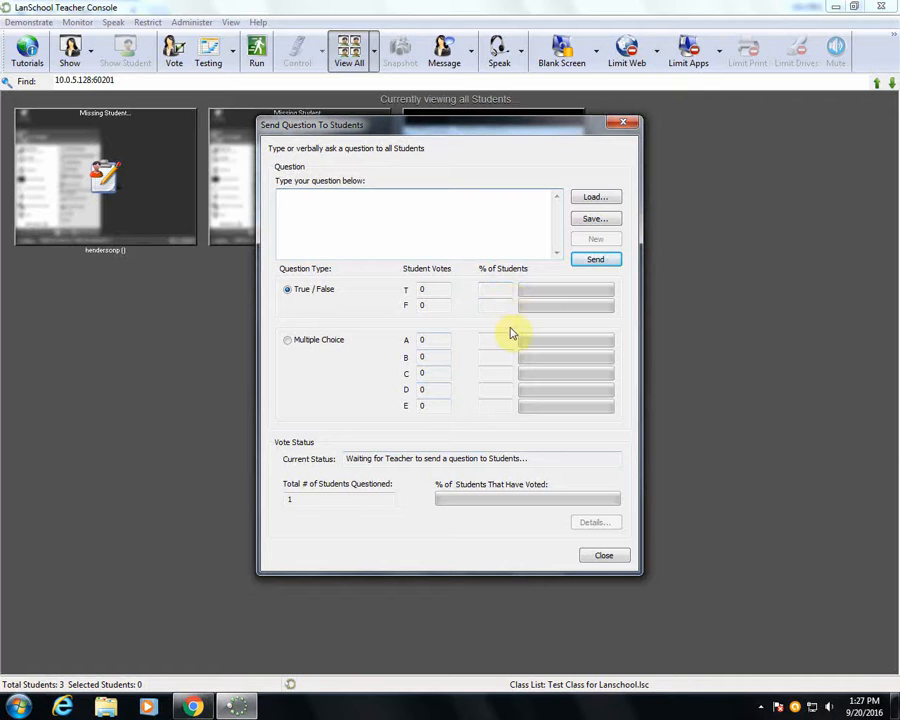
left_click(606, 558)
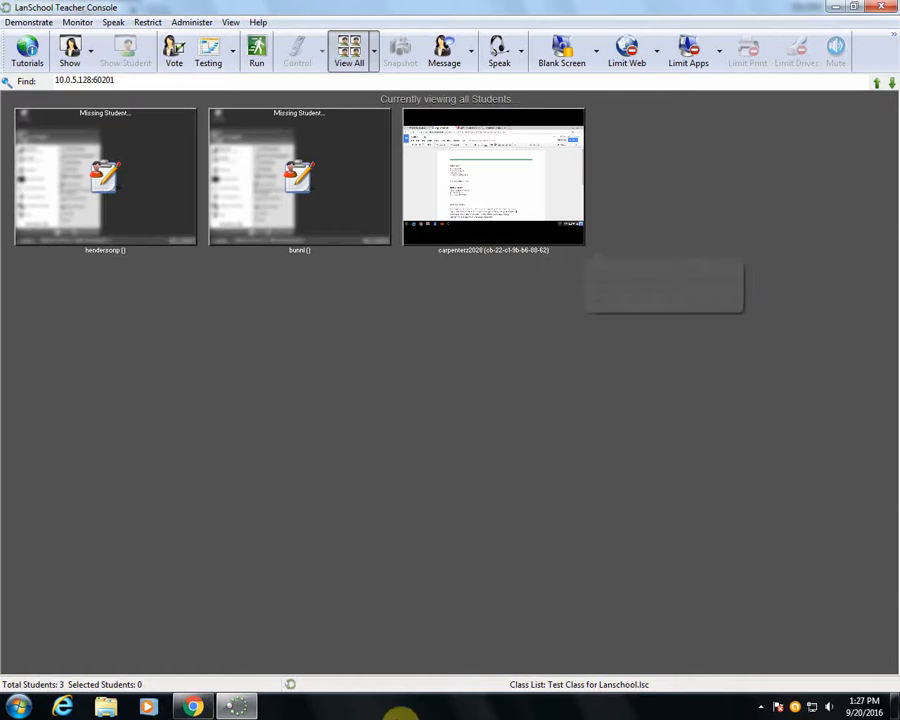
View the connected student's screen at full size, and return to the thumbnails of all students.
mouse_move(520, 210)
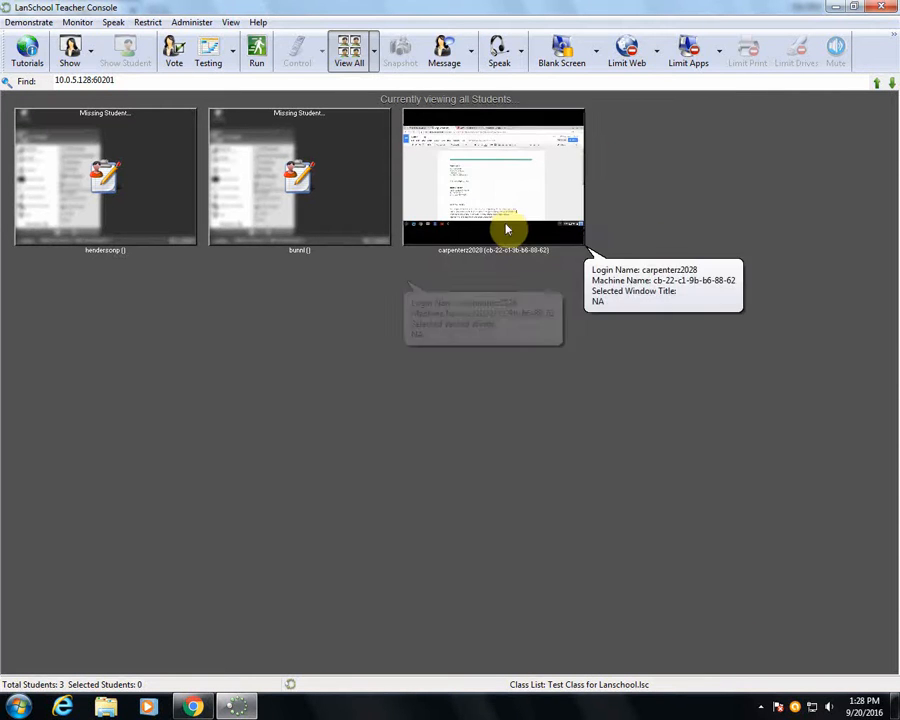
left_click(507, 229)
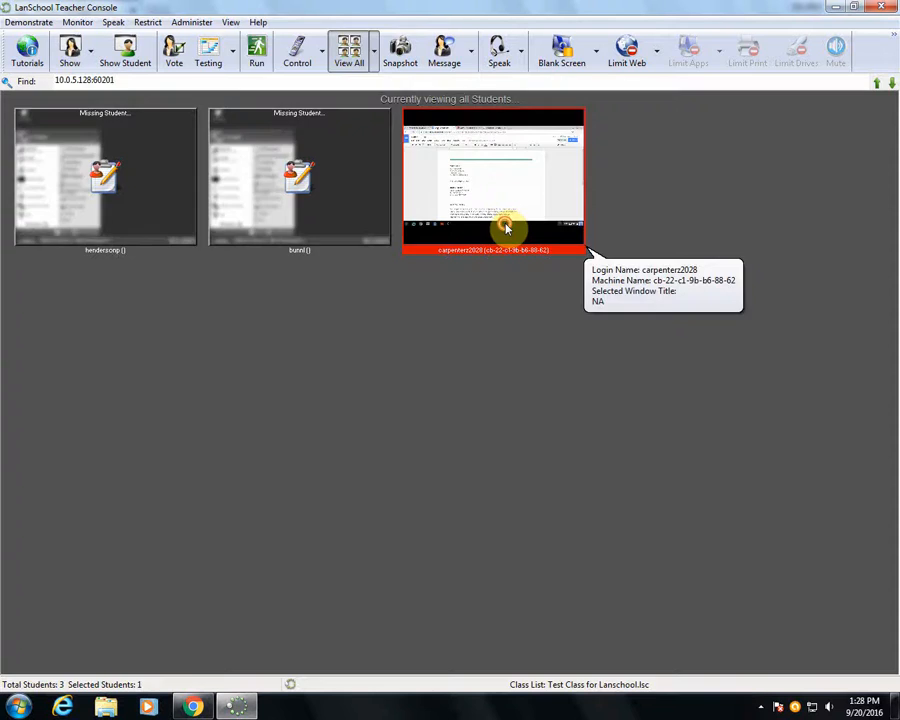
double_click(507, 229)
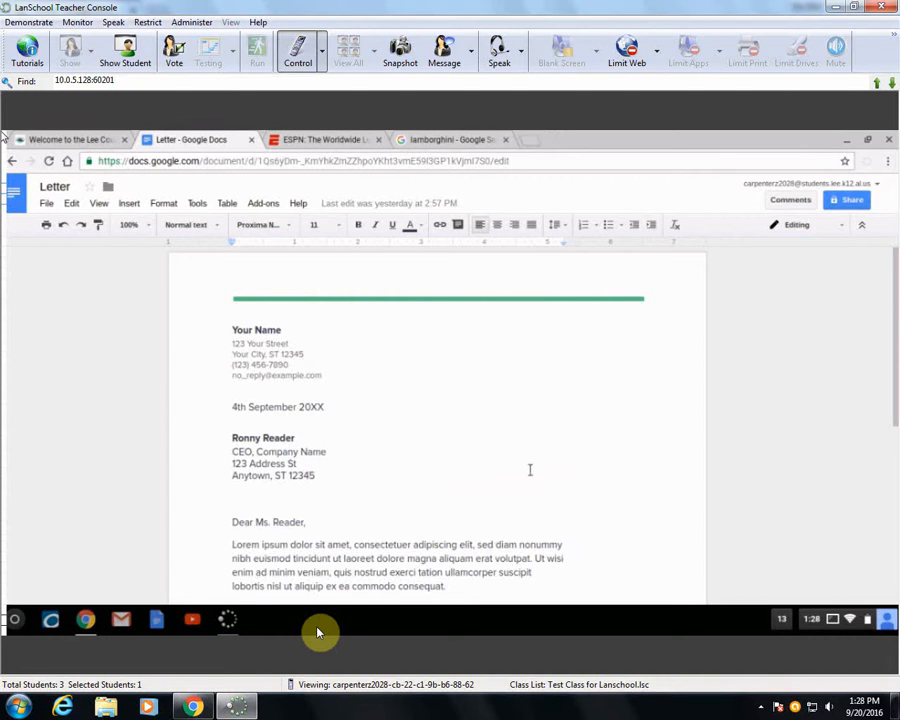
left_click(297, 55)
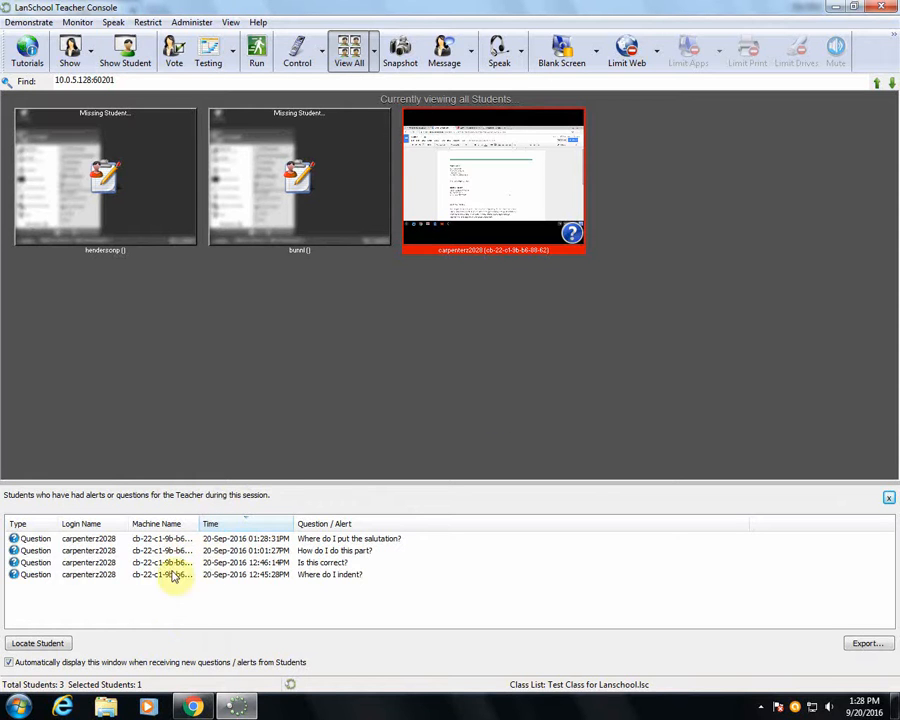
Read the connected student's question, clear it from the student's thumbnail, and close the list of questions and alerts.
mouse_move(576, 235)
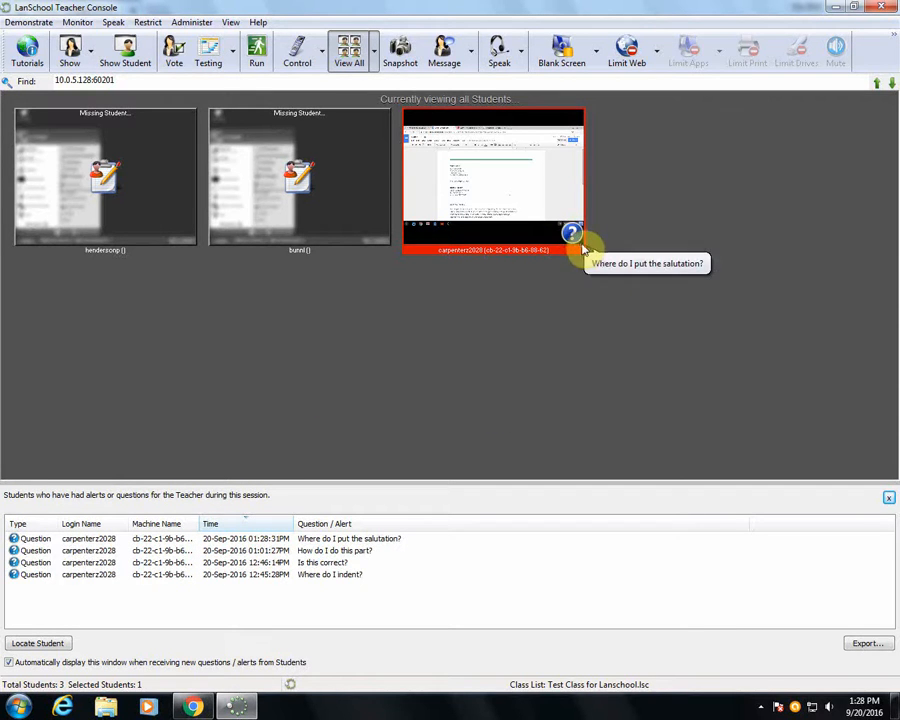
right_click(538, 197)
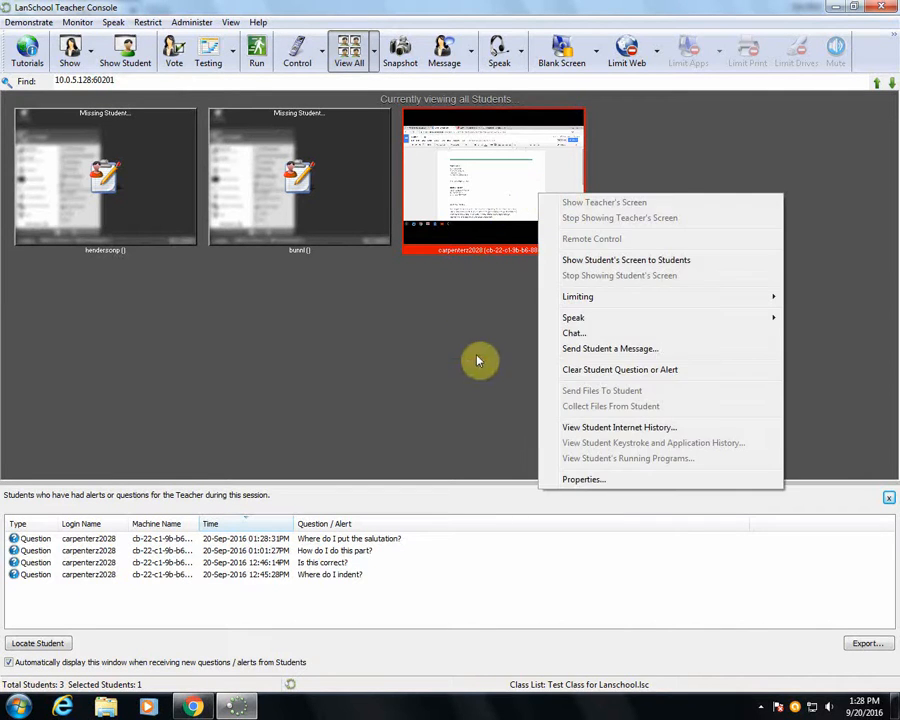
left_click(500, 281)
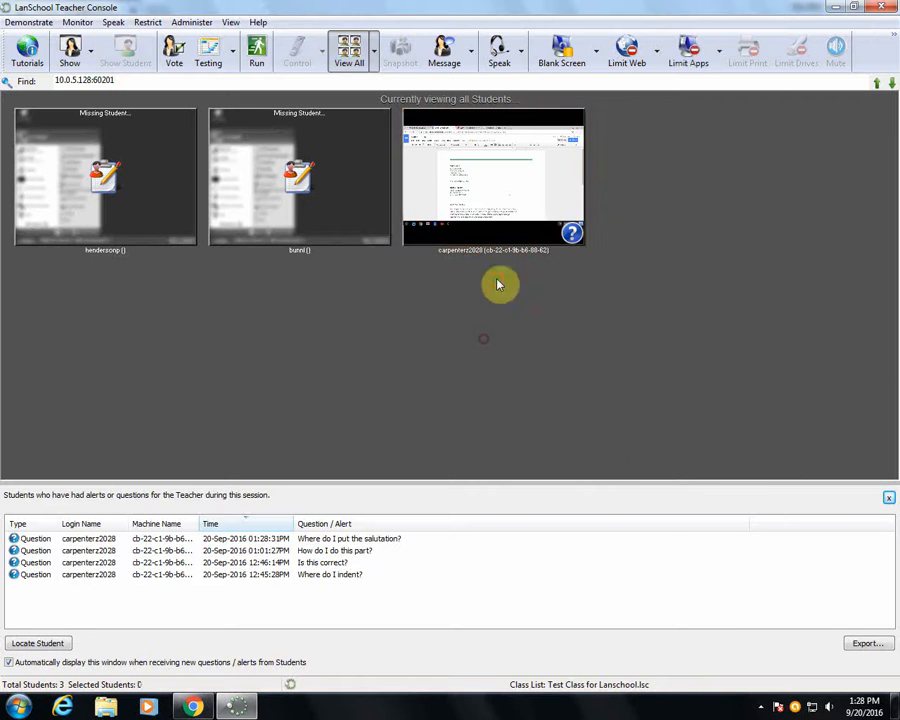
right_click(530, 205)
mouse_move(577, 333)
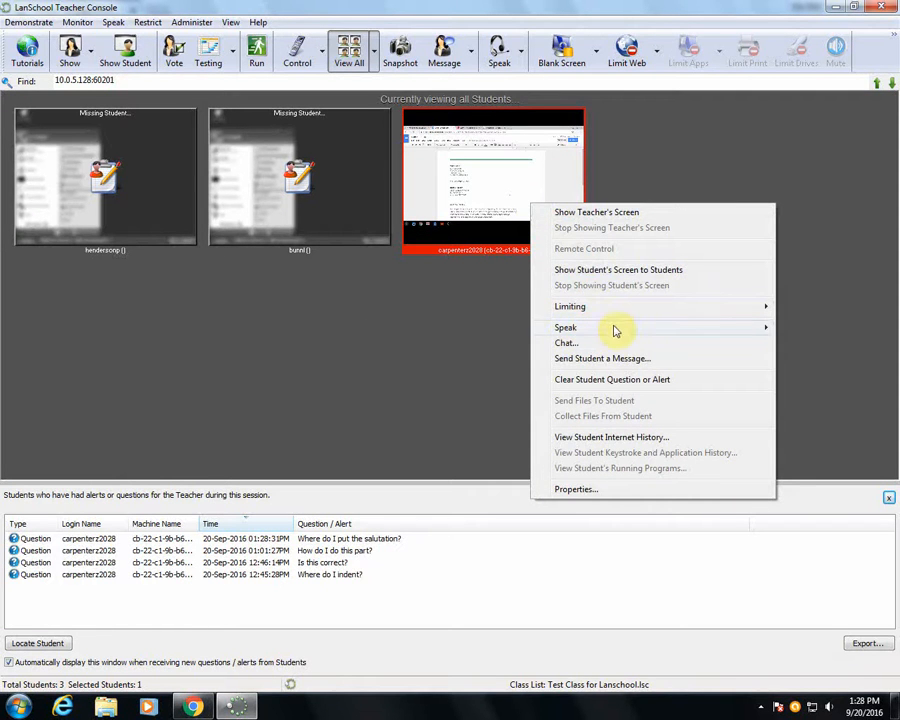
left_click(577, 382)
left_click(428, 330)
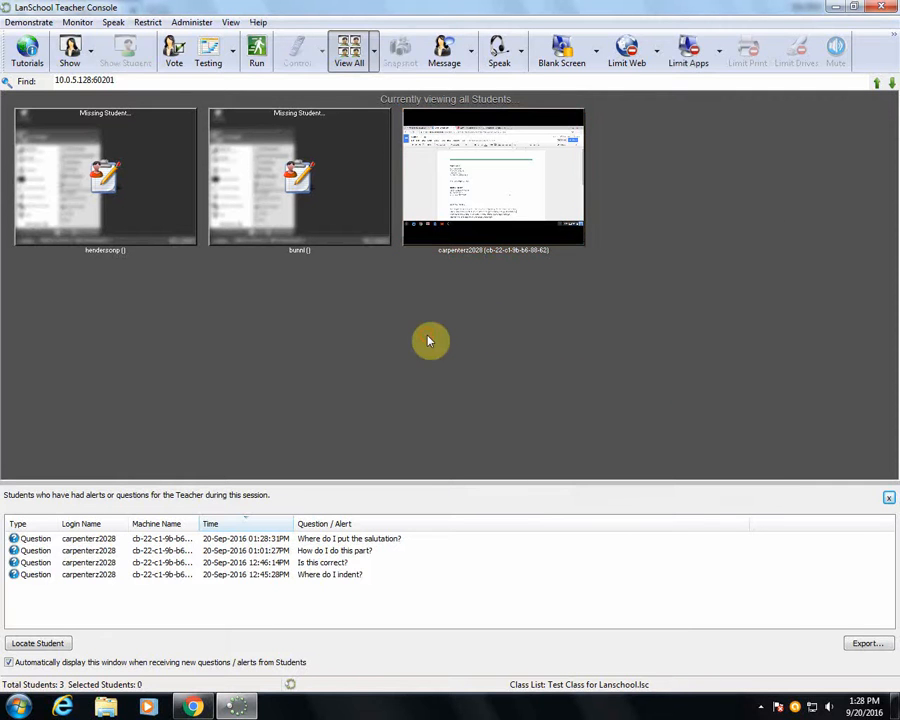
left_click(889, 499)
Dismiss the currently loaded class, Test Class for Lanschool.
mouse_move(440, 231)
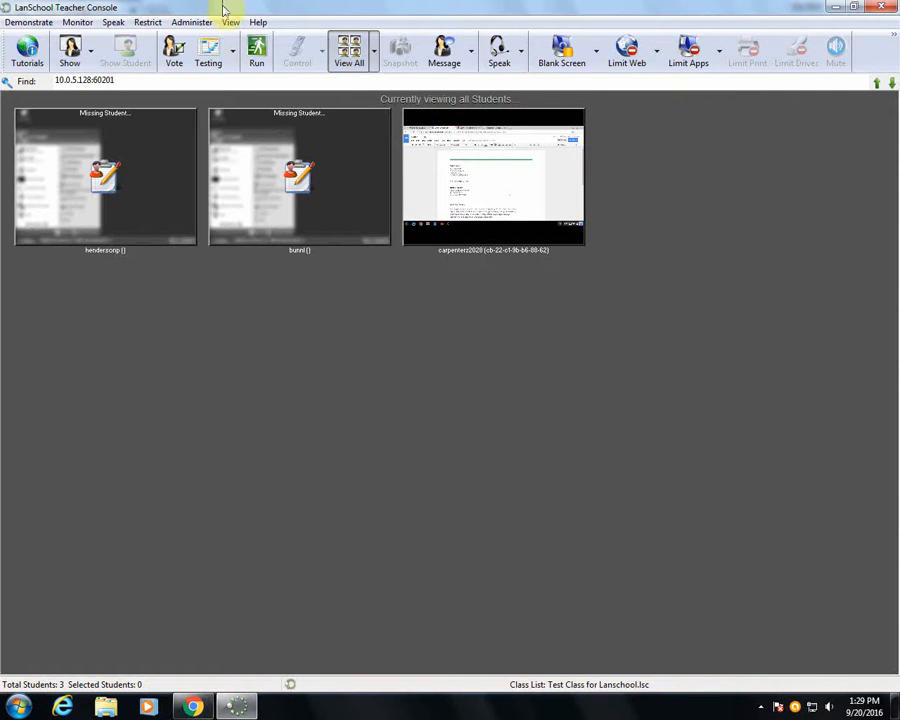
left_click(193, 24)
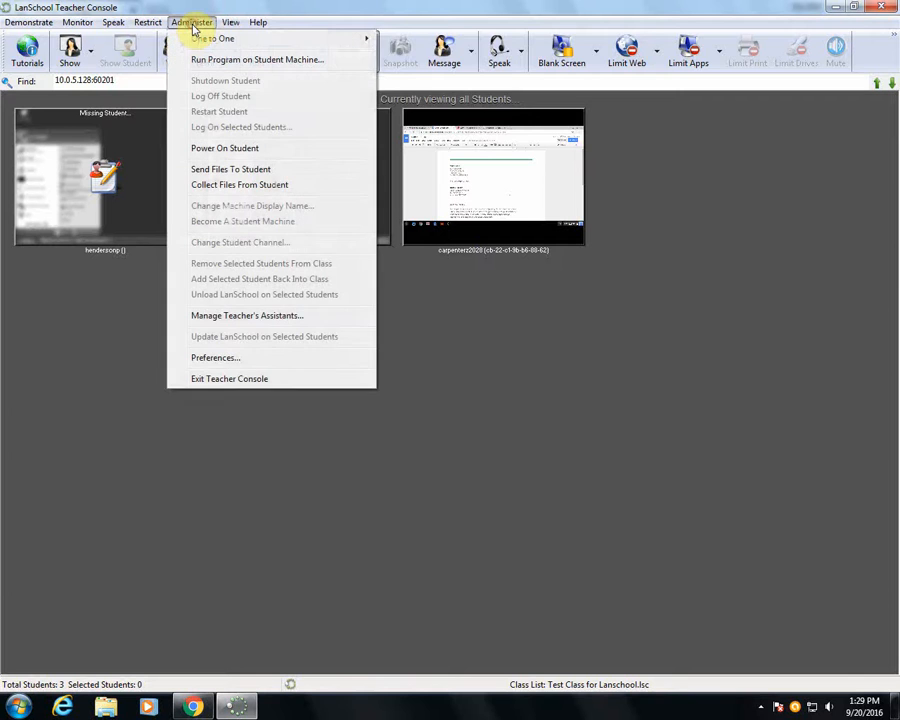
mouse_move(226, 40)
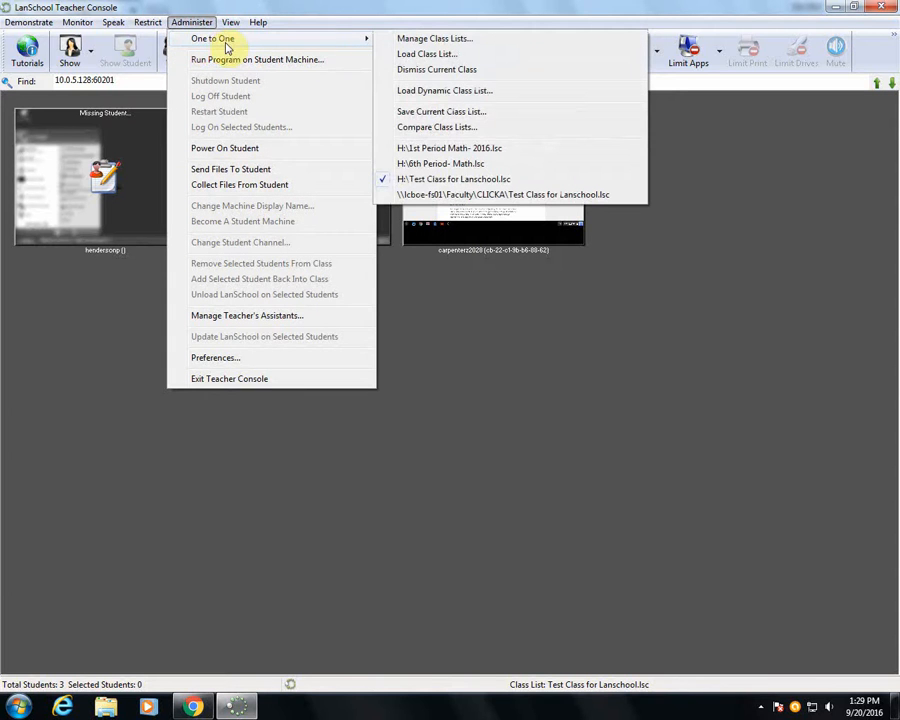
left_click(446, 73)
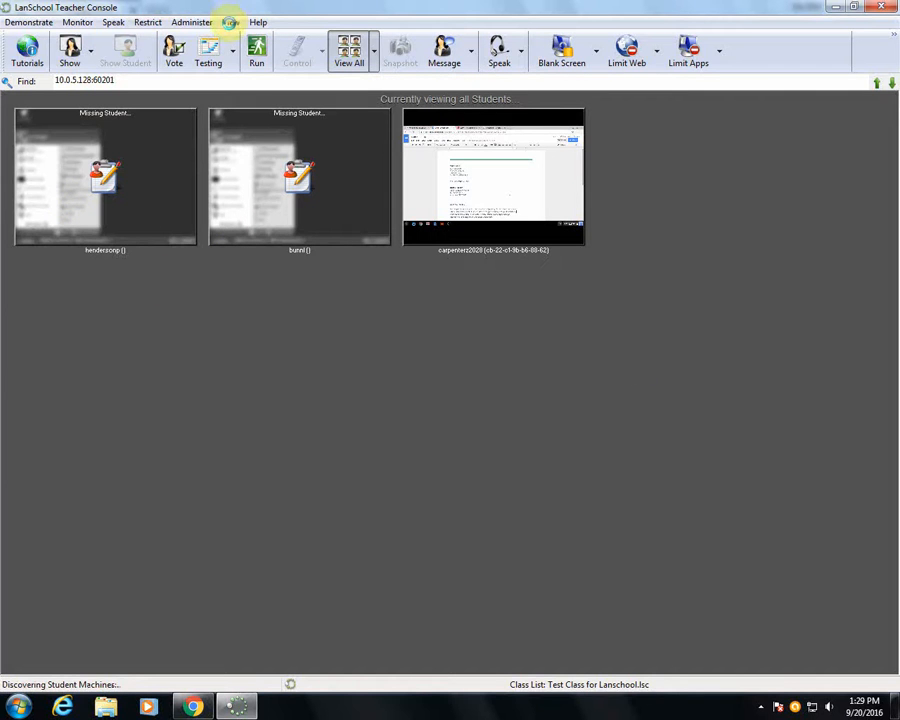
Browse the saved class list files in the Home Directory (H:), and cancel without loading one.
left_click(209, 25)
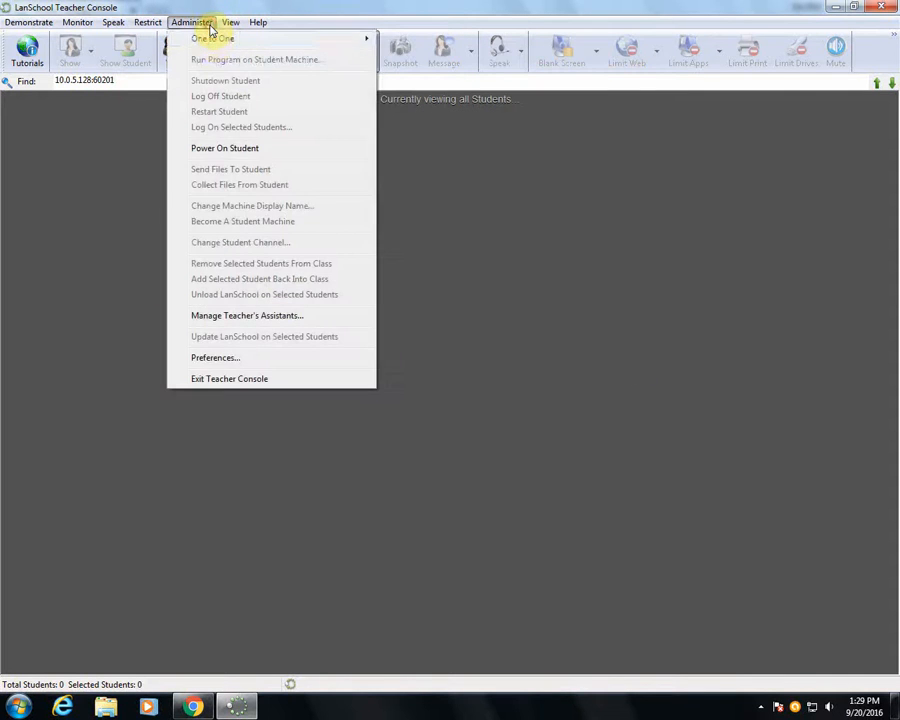
mouse_move(211, 37)
left_click(454, 54)
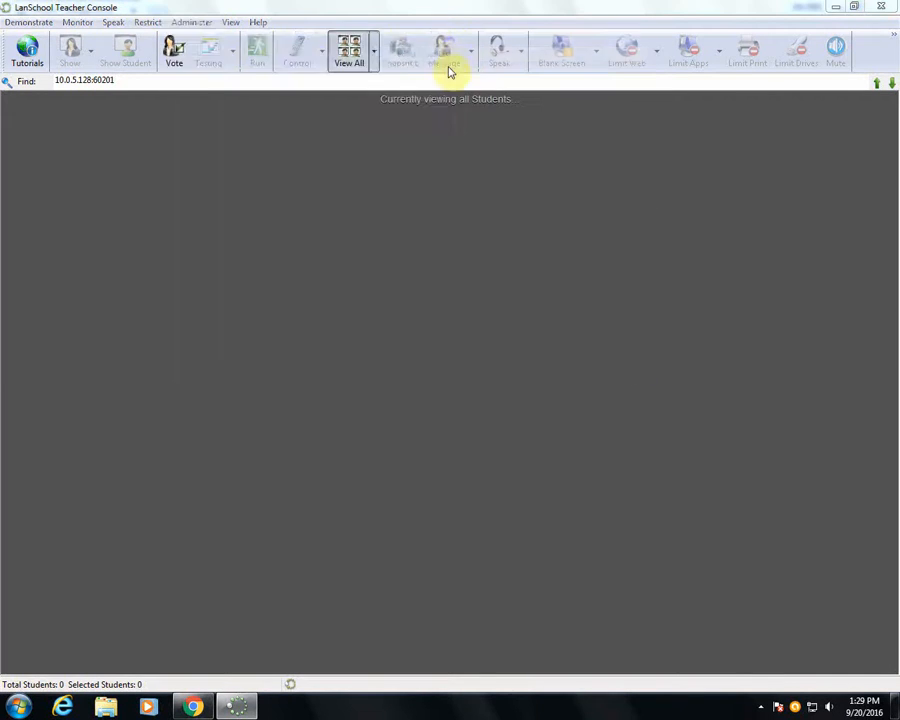
left_click_drag(437, 156, 441, 312)
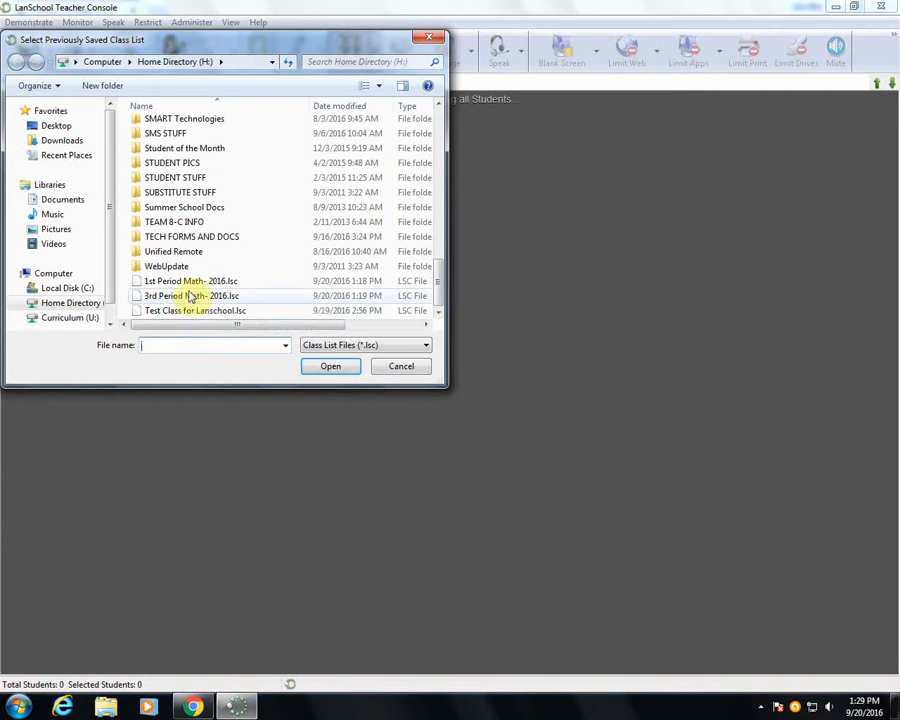
left_click(400, 368)
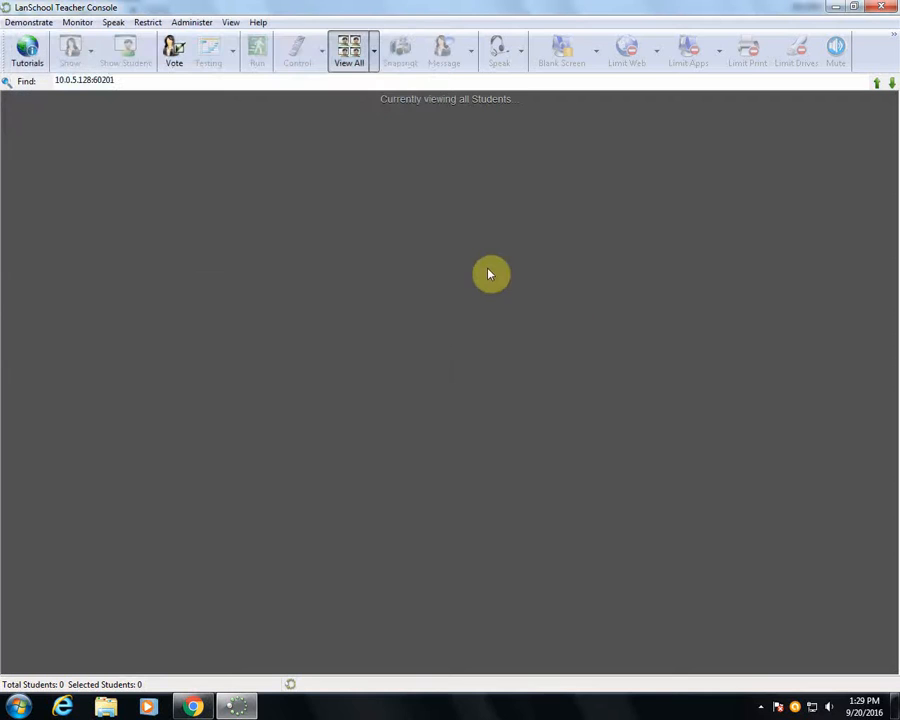